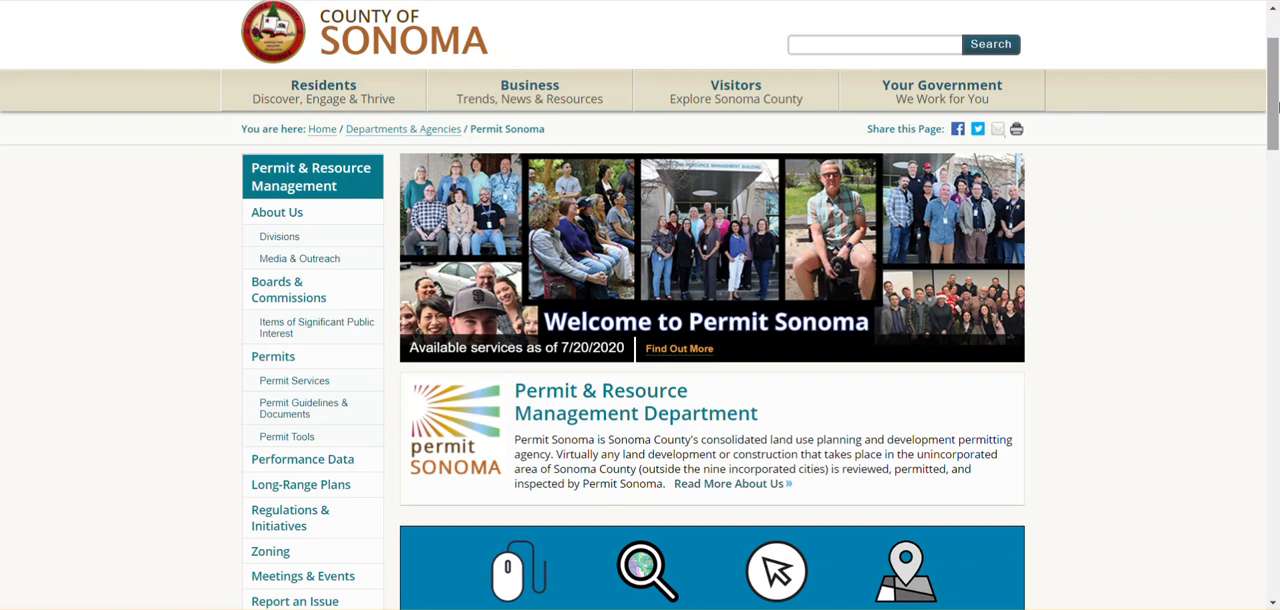
Open the new permit application page from Permit Sonoma's online permit services
left_click_drag(1275, 106, 1275, 127)
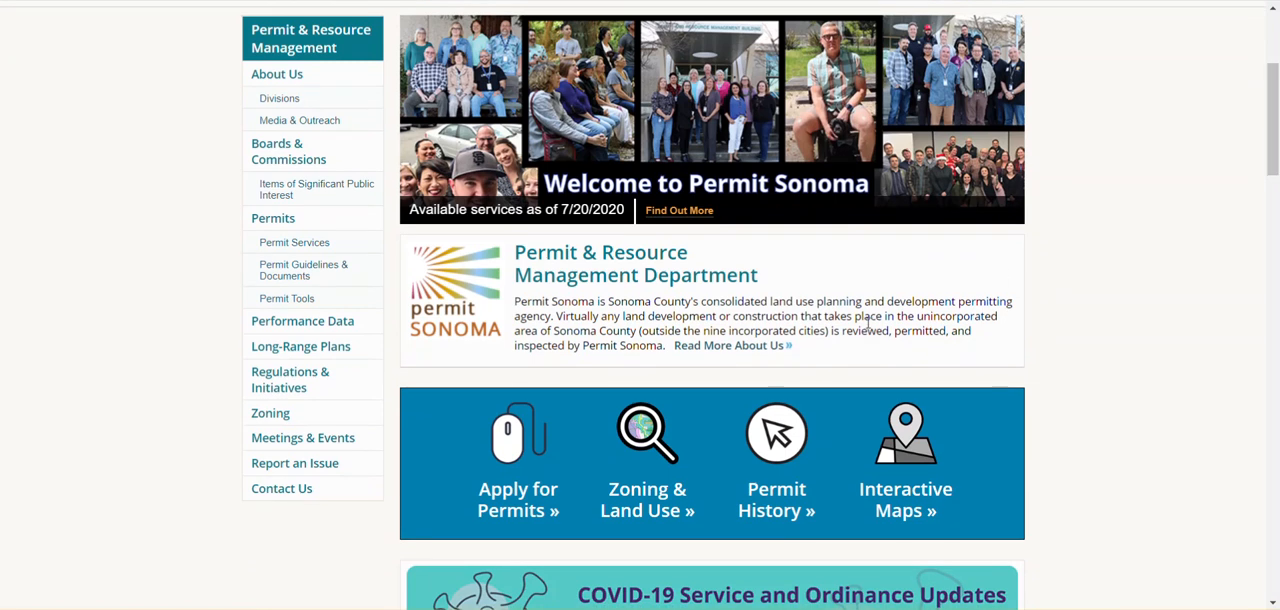
left_click(517, 438)
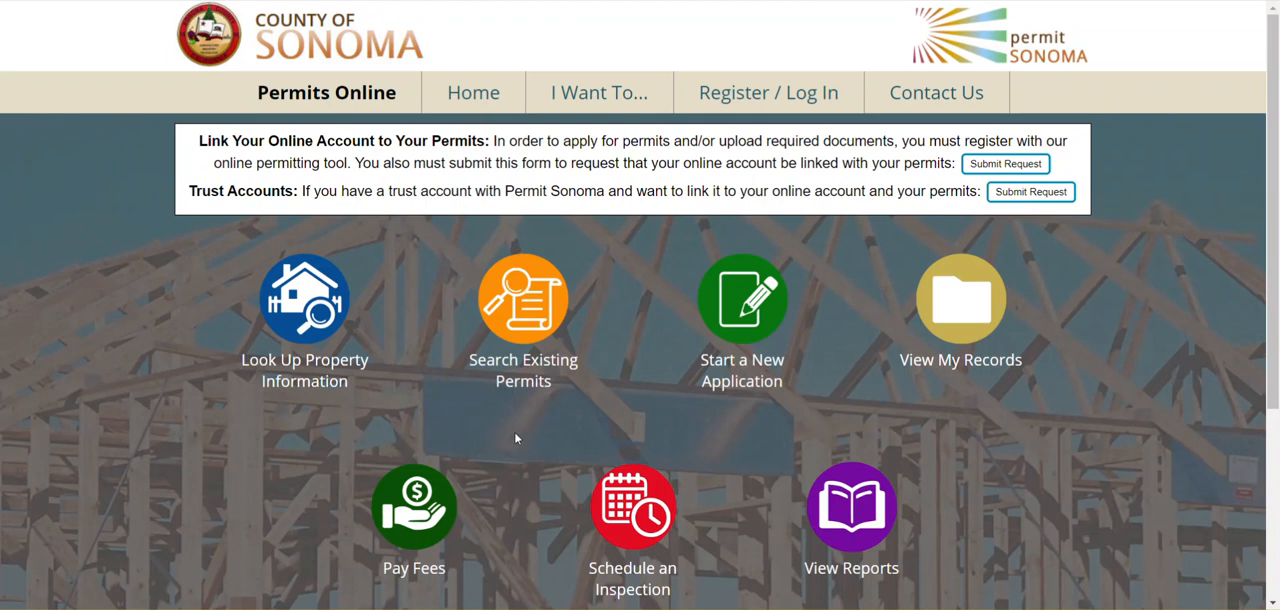
left_click(743, 320)
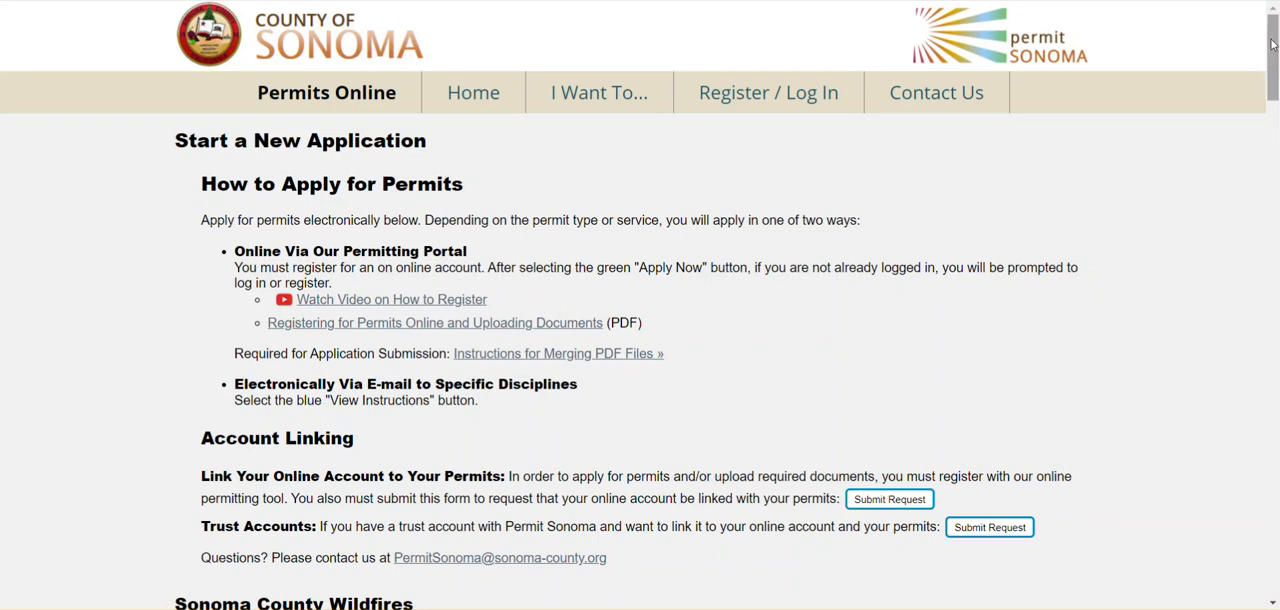
Find the construction permits and start applying for a New Building Permit with Plan Check
left_click_drag(1272, 46, 1269, 108)
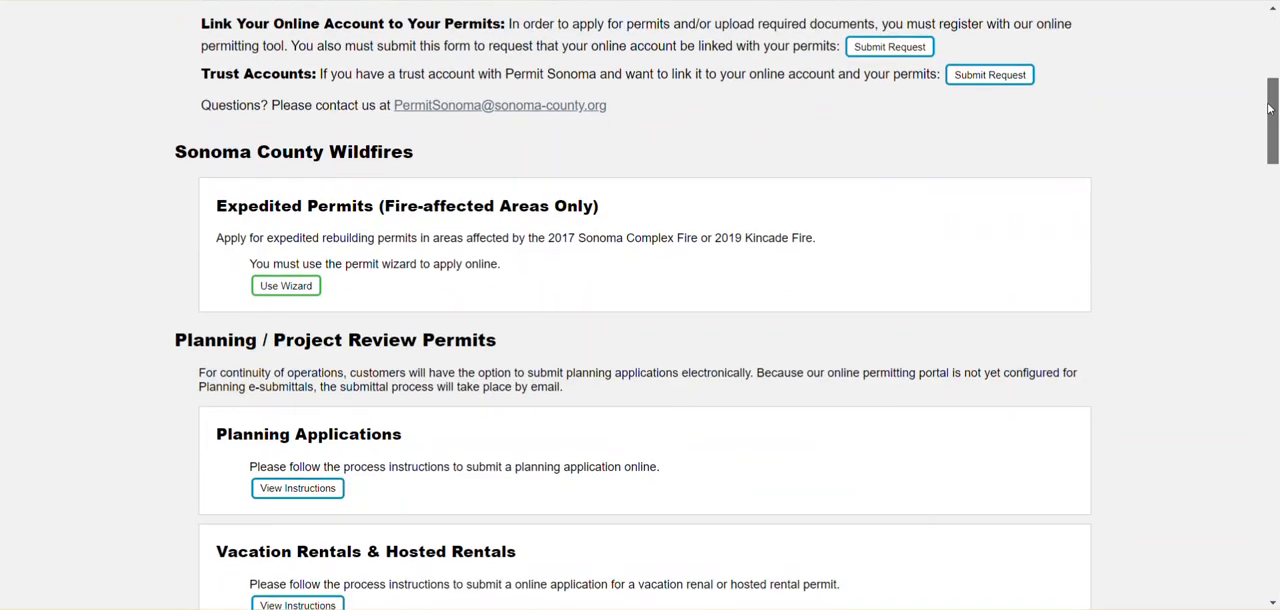
left_click_drag(1270, 108, 1263, 121)
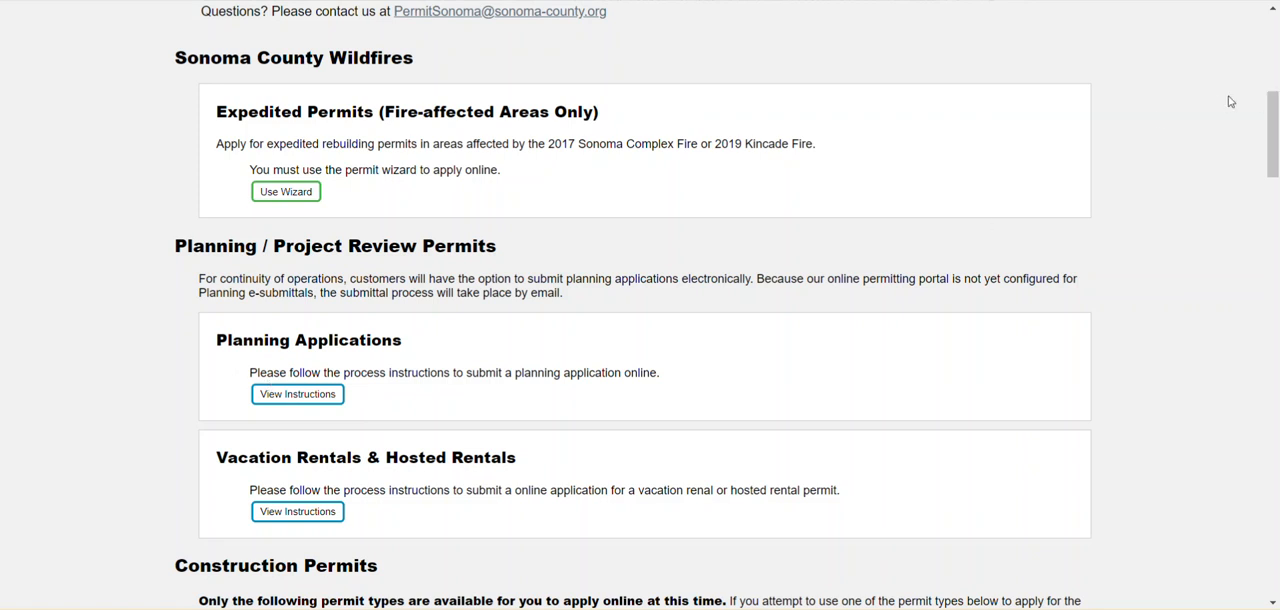
left_click_drag(1273, 114, 1276, 201)
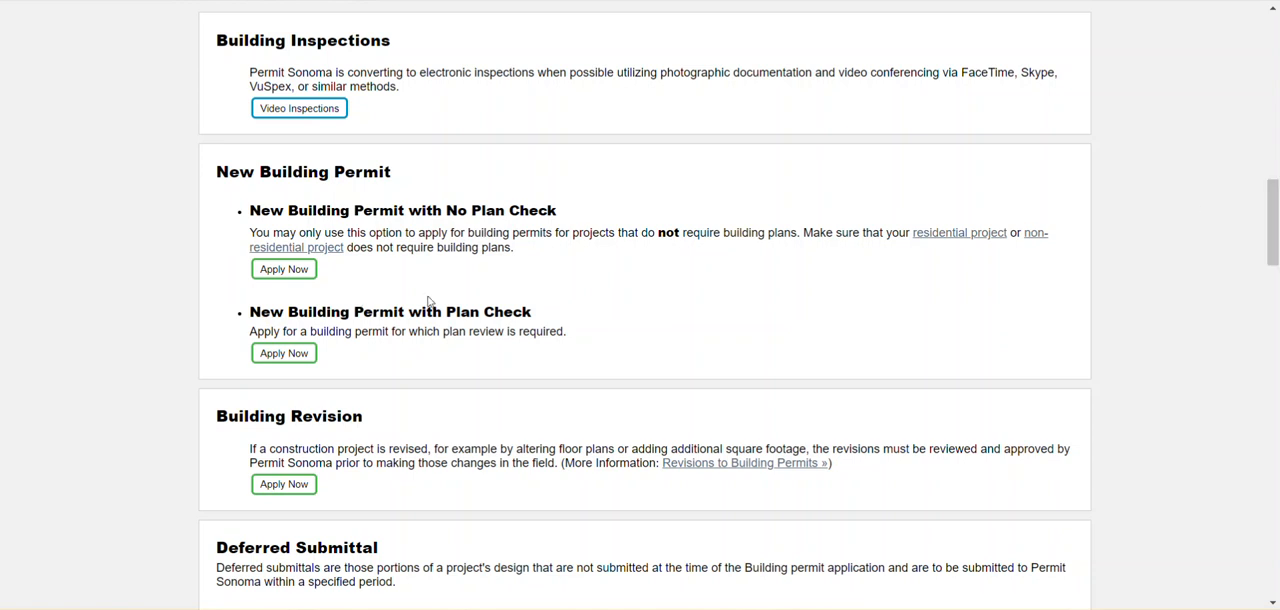
left_click(283, 355)
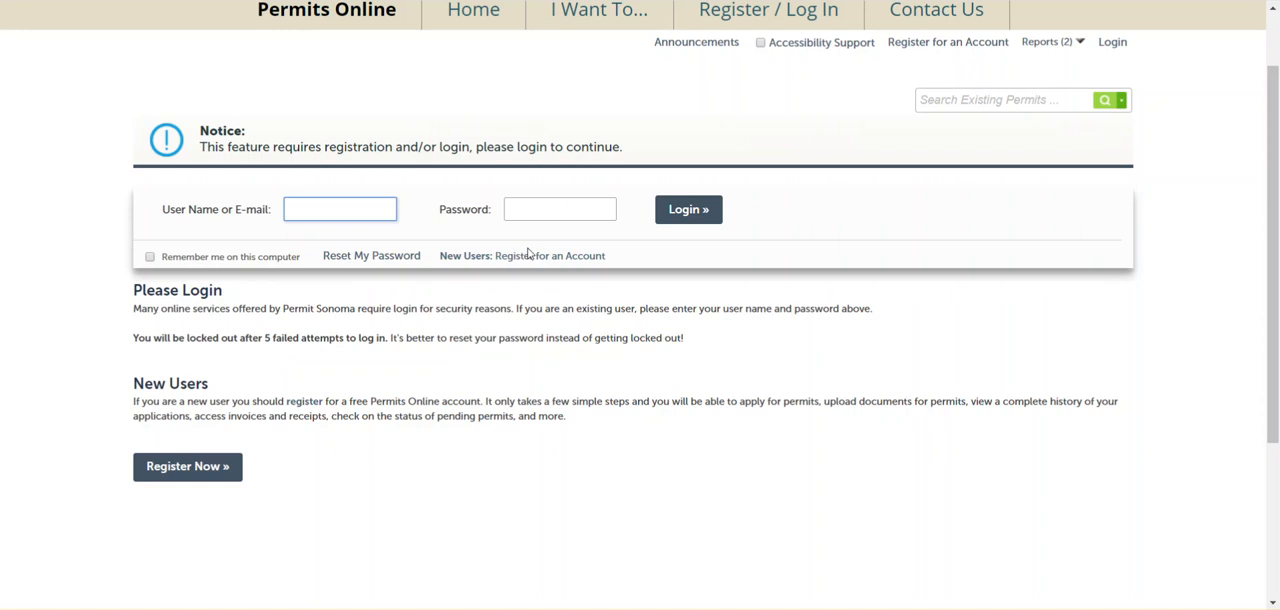
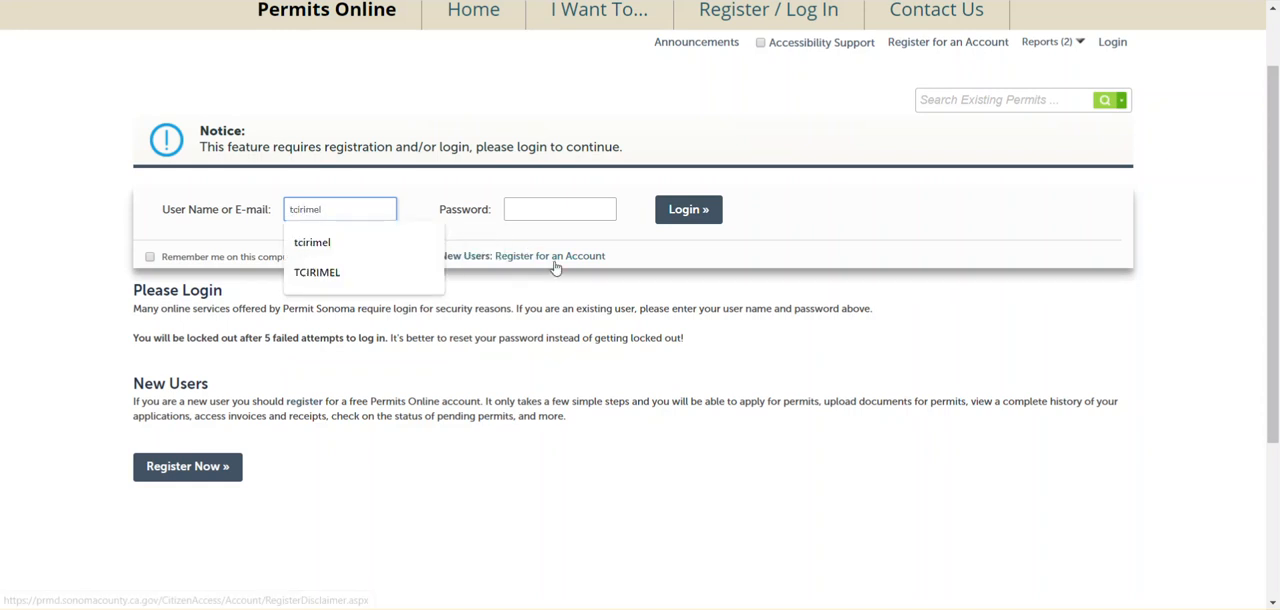
Log in to the permitting portal with the account's user name and password
left_click(509, 200)
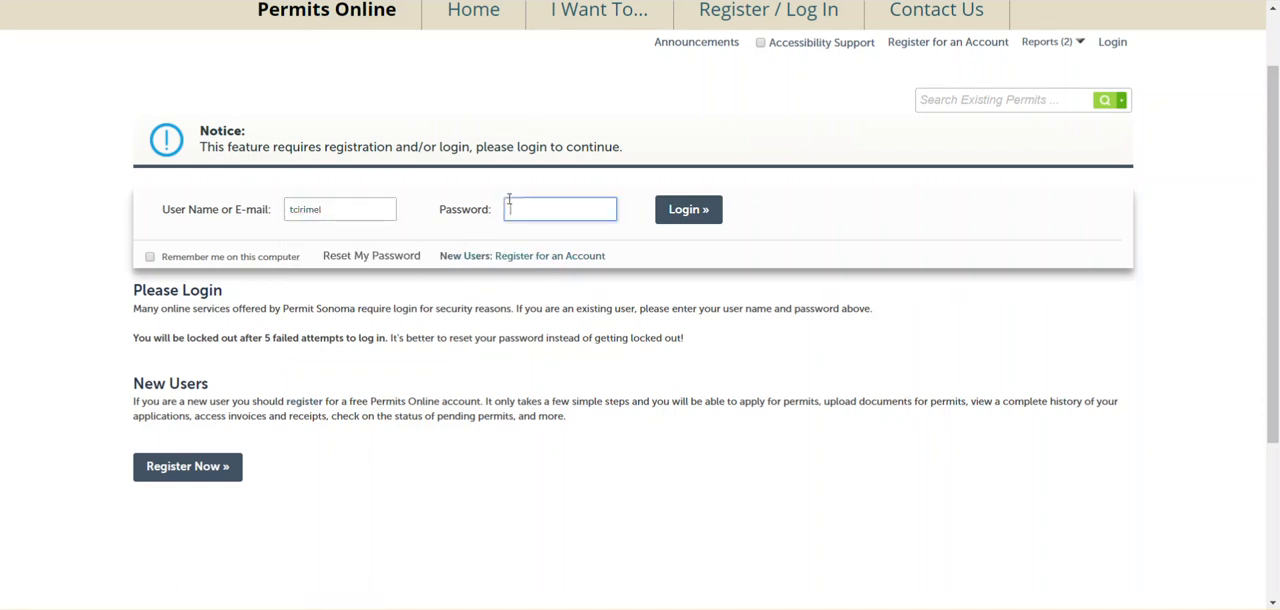
type("••••••••")
left_click(675, 214)
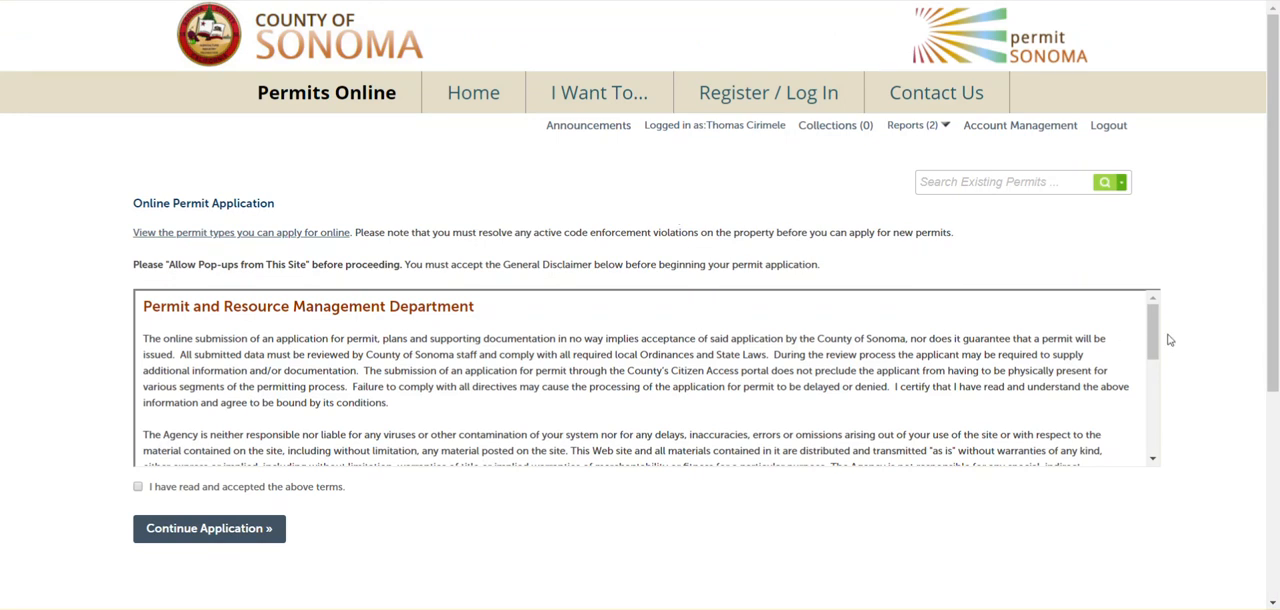
Review the General Disclaimer, accept its terms and continue the application
left_click_drag(1158, 321, 1156, 390)
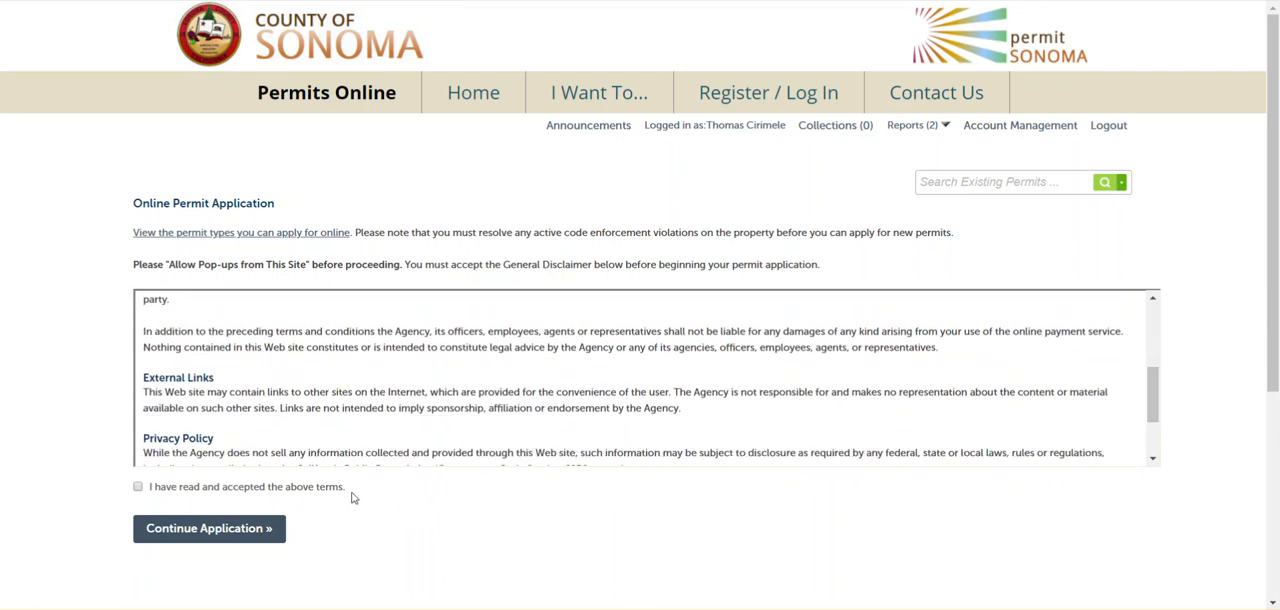
left_click(138, 487)
left_click(183, 533)
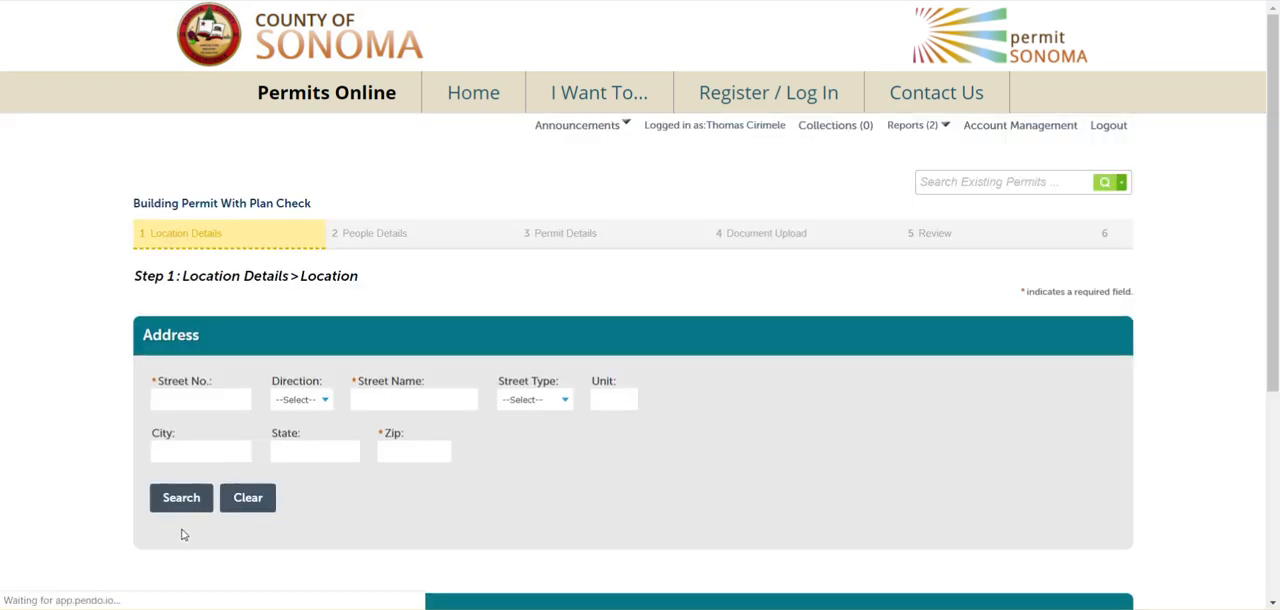
Look up the property by its street number and use the first matching address with its associated parcel
left_click_drag(1274, 76, 1274, 135)
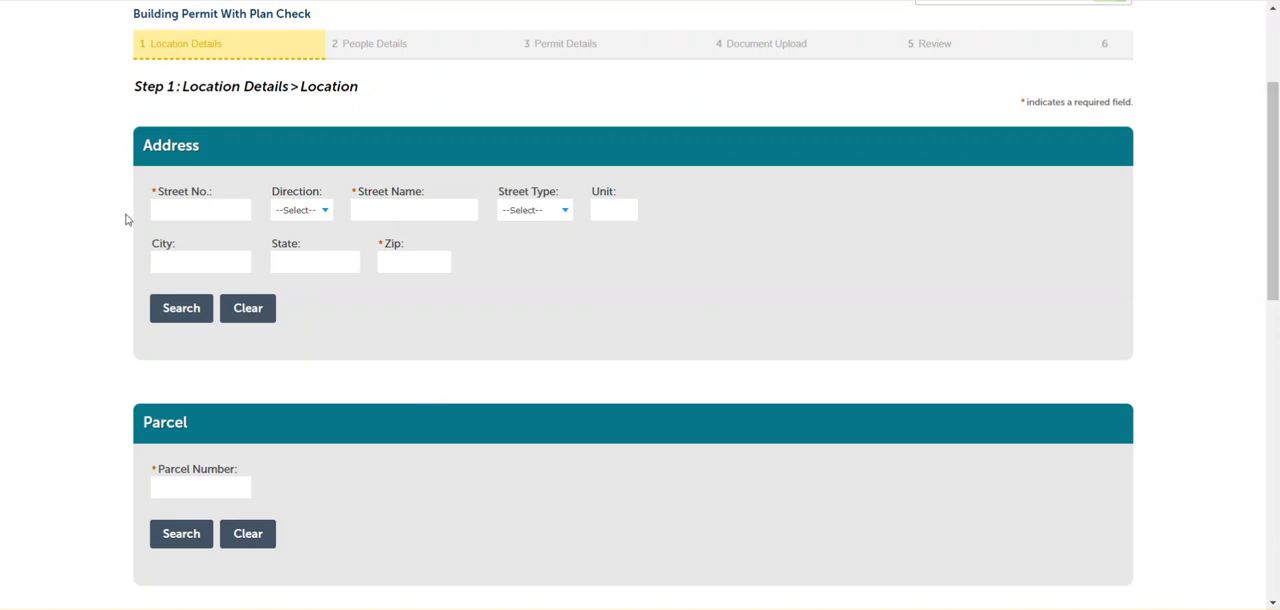
left_click(170, 208)
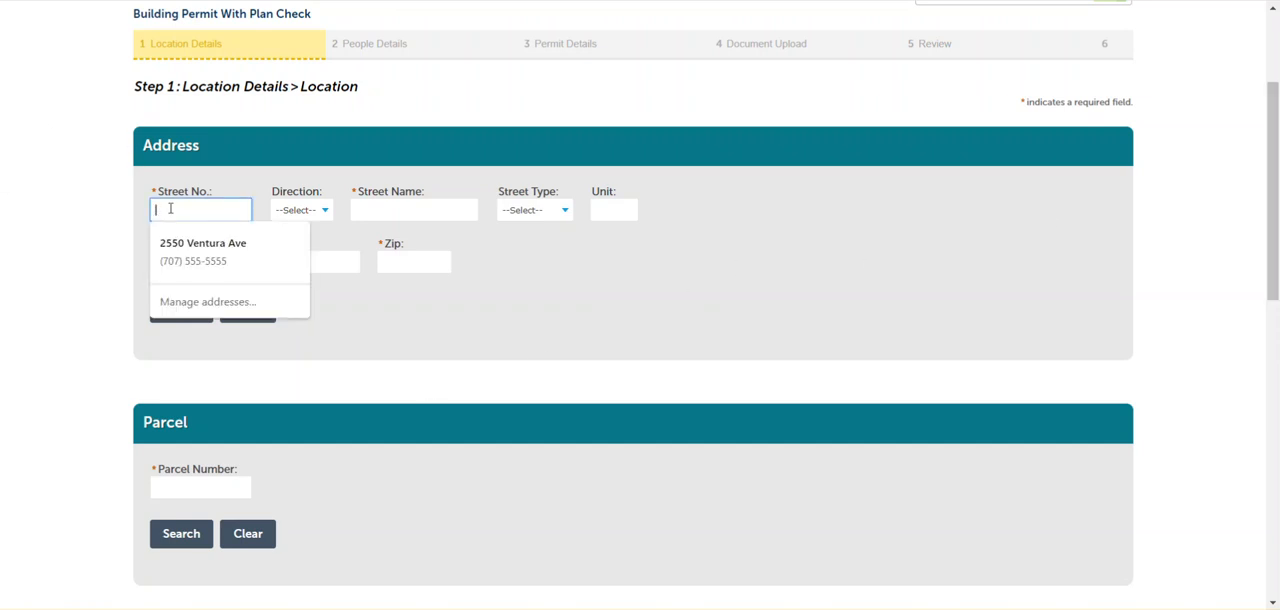
type("999")
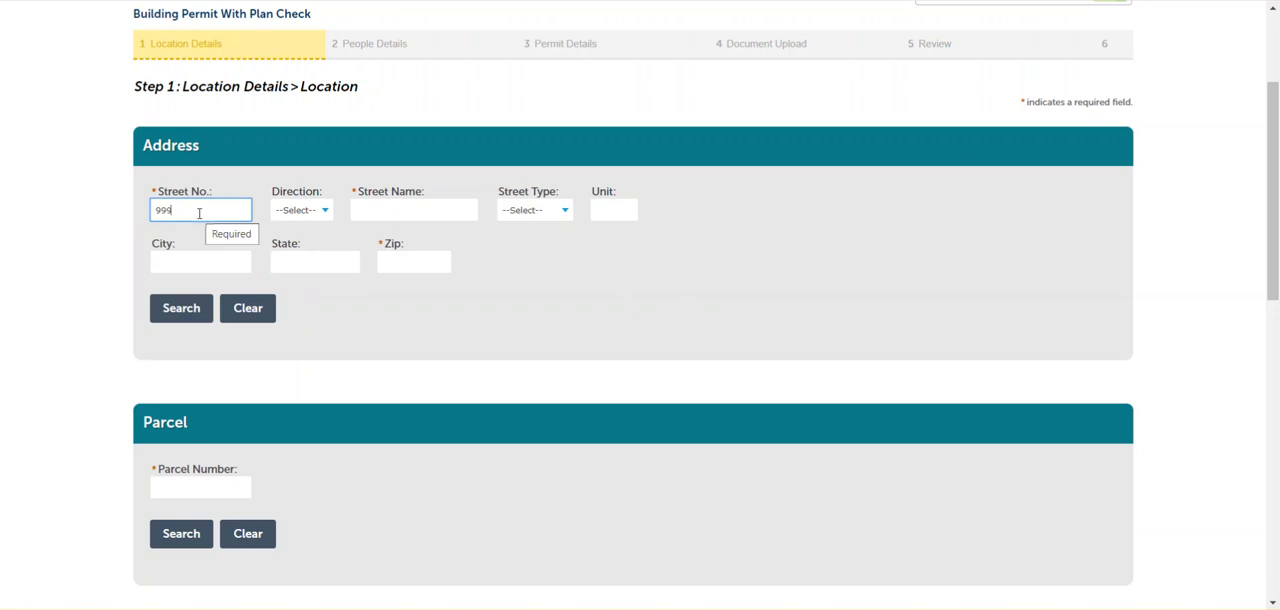
left_click(176, 313)
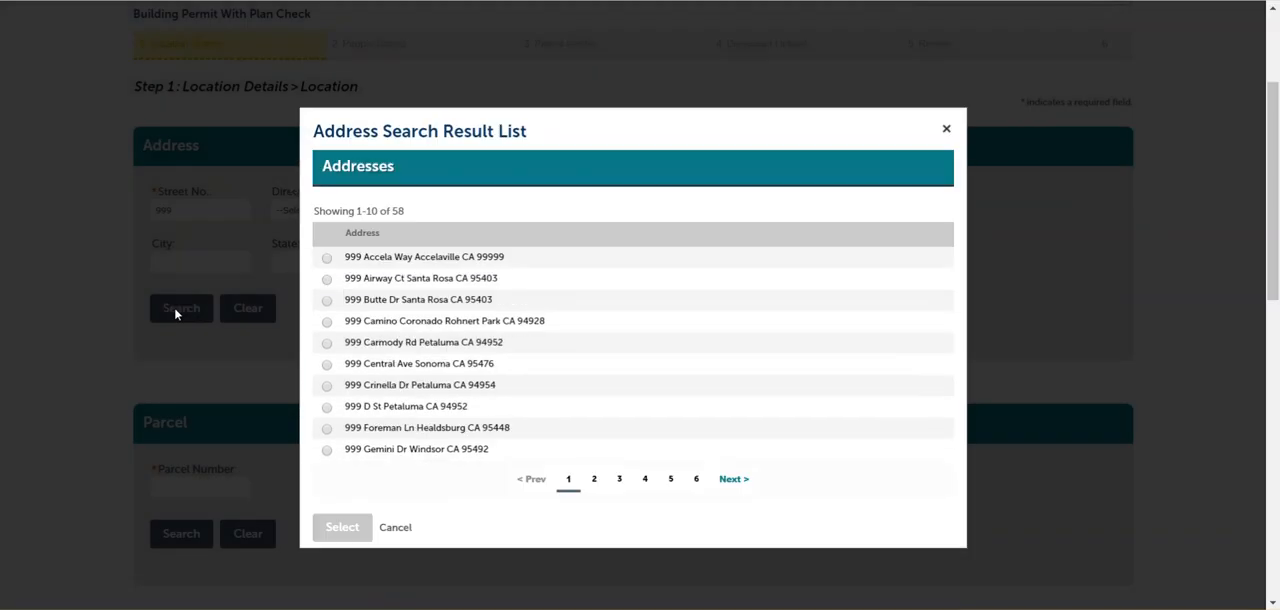
left_click(328, 261)
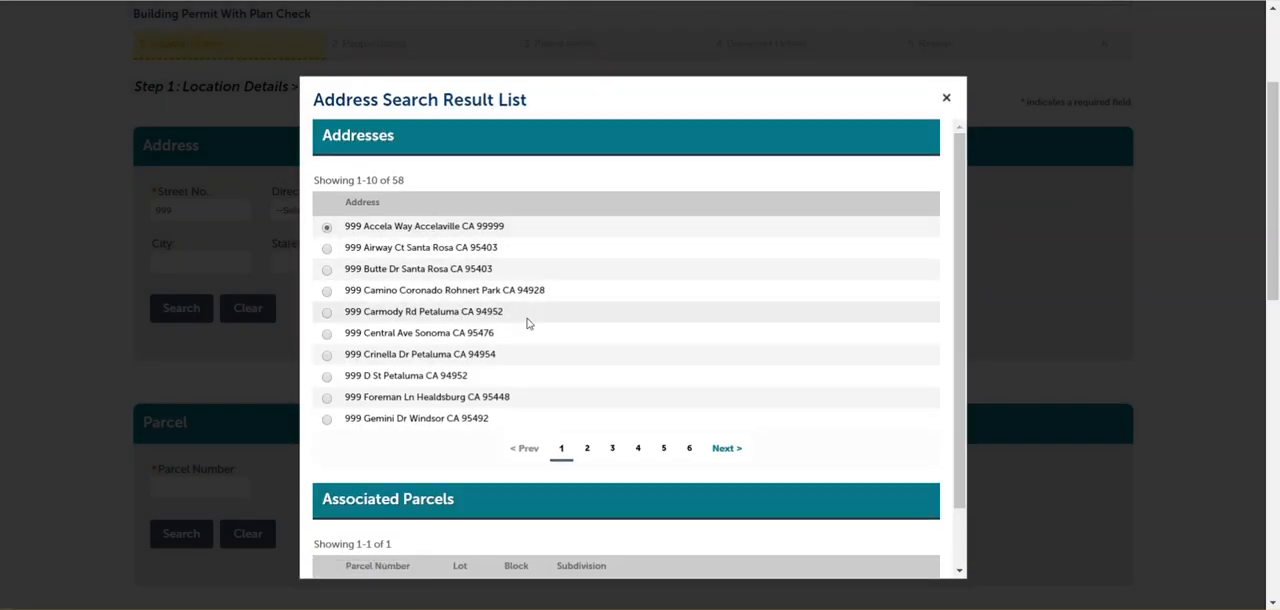
left_click_drag(958, 176, 963, 223)
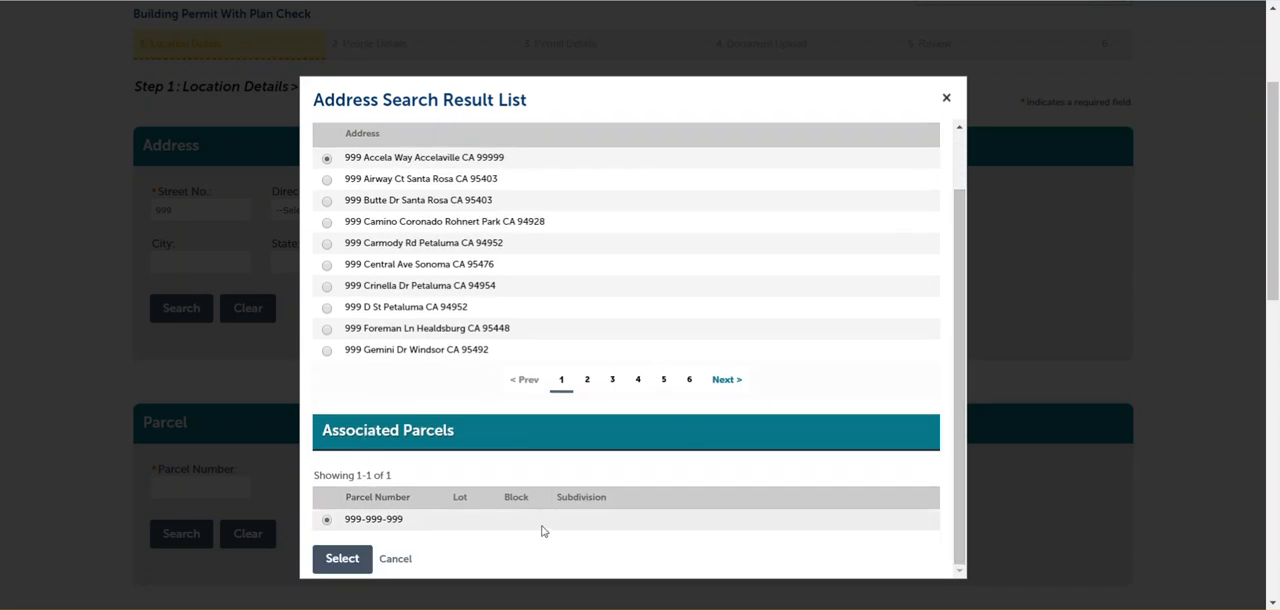
left_click(331, 566)
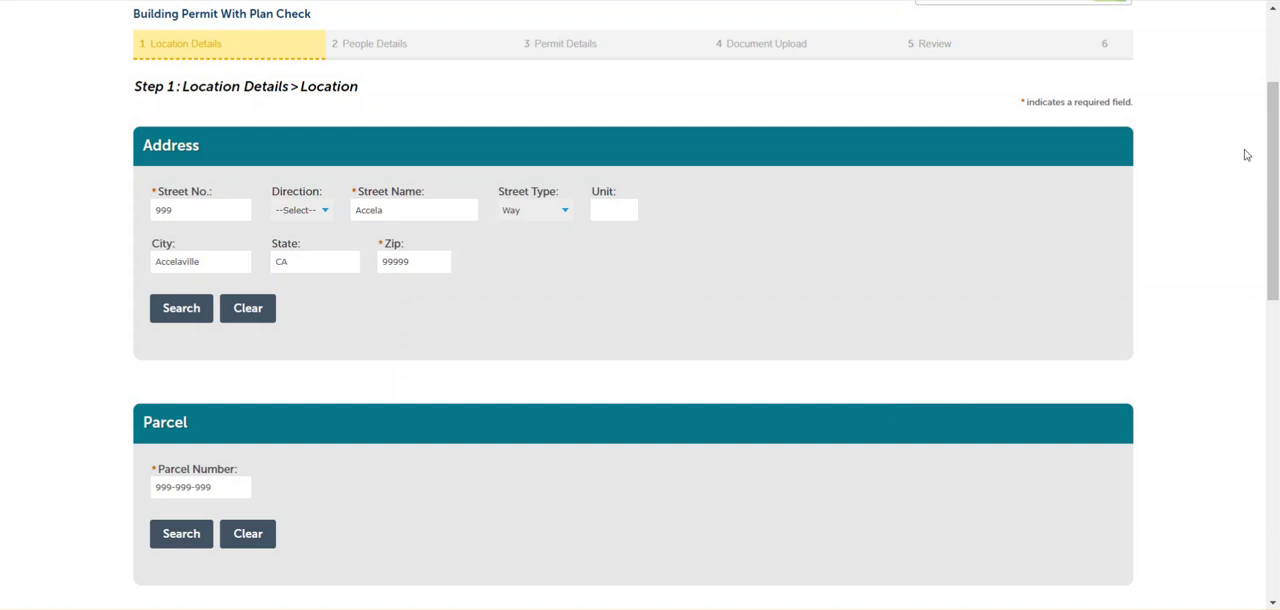
Fill in the owner's name, address, phone and e-mail from the saved entries, and continue to People Details
left_click_drag(1272, 117, 1275, 305)
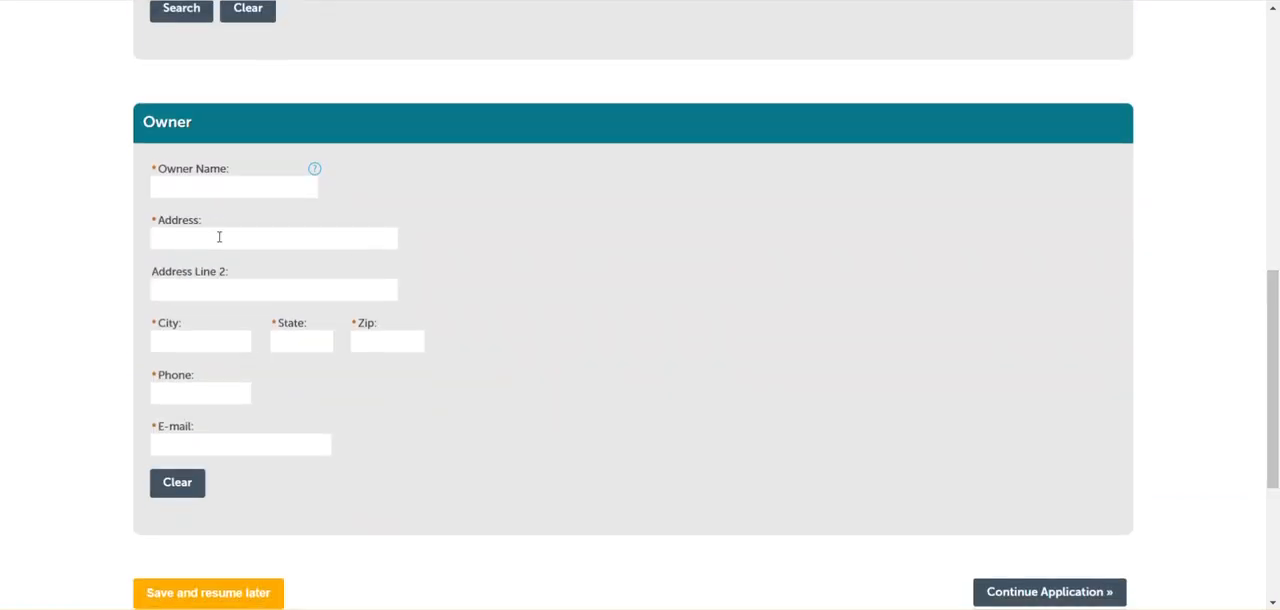
left_click(169, 190)
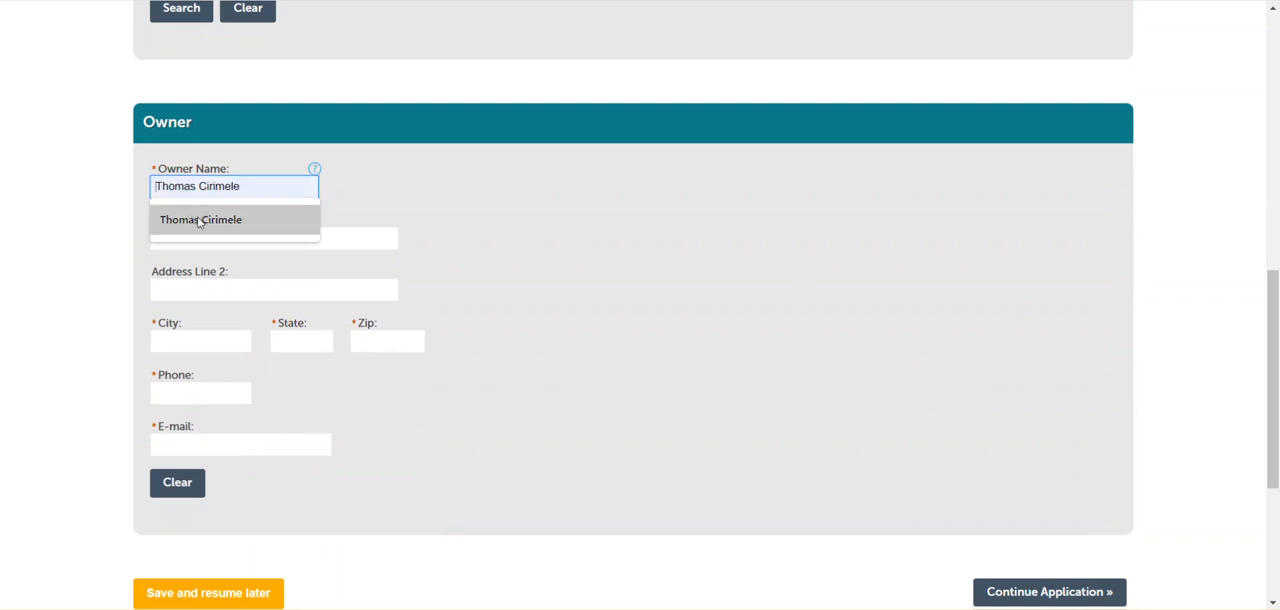
left_click(200, 219)
left_click(260, 238)
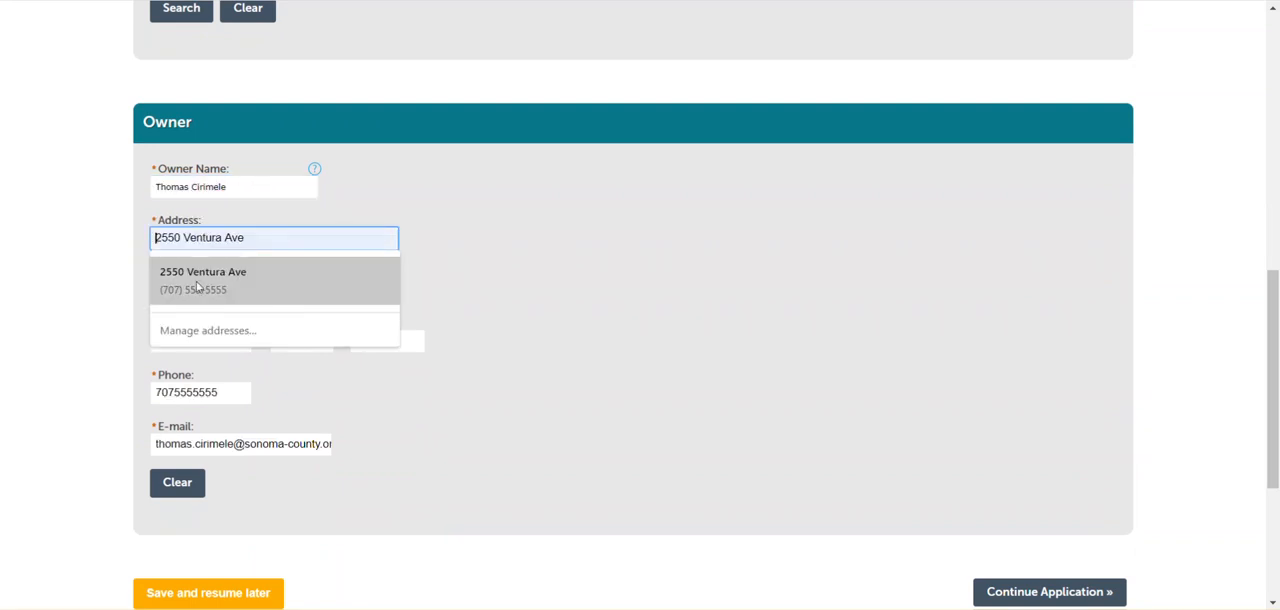
left_click(203, 281)
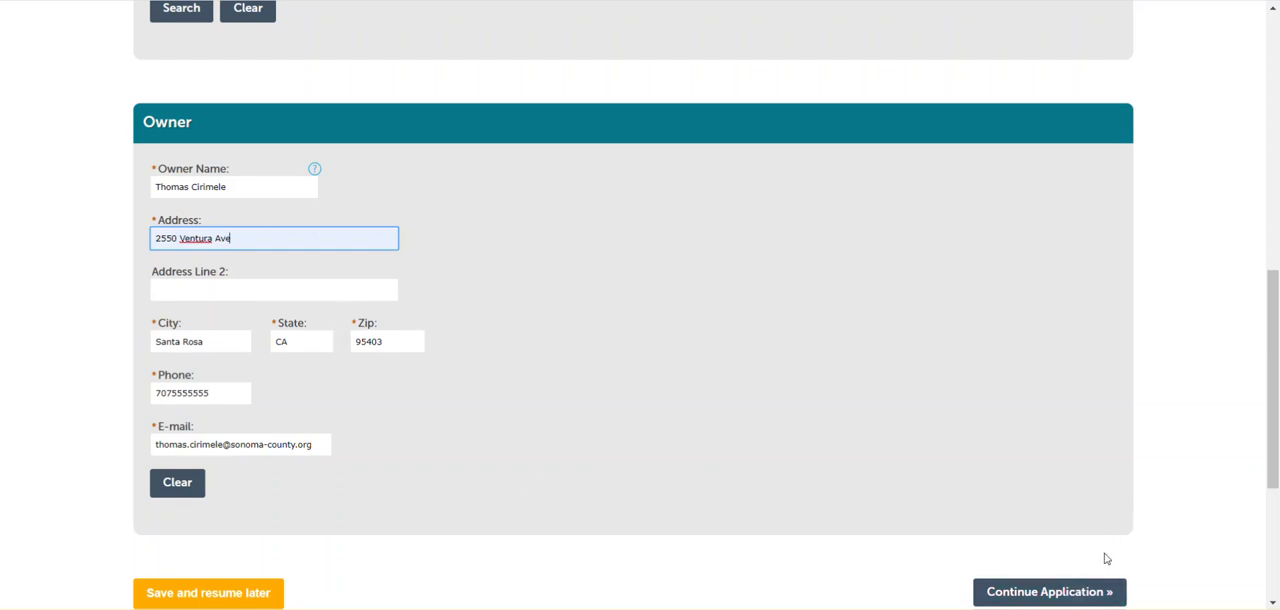
scroll(1275, 367, "down", 1)
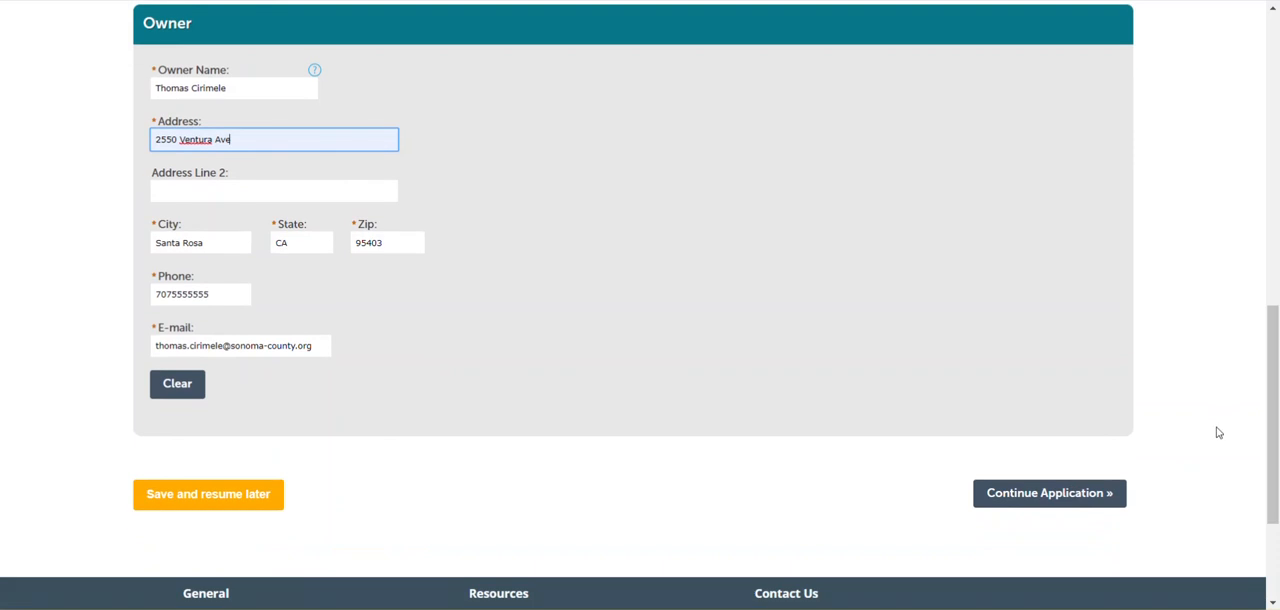
left_click(1040, 497)
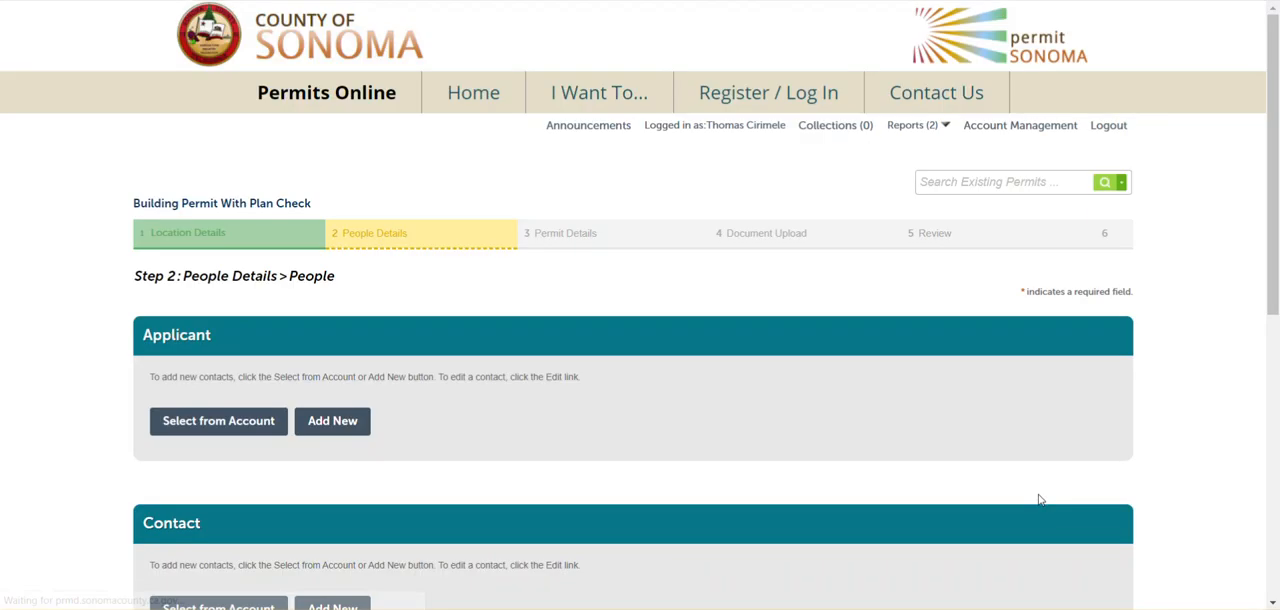
Set the applicant by attaching the account's Associated Contact to the application
left_click_drag(1271, 54, 1276, 135)
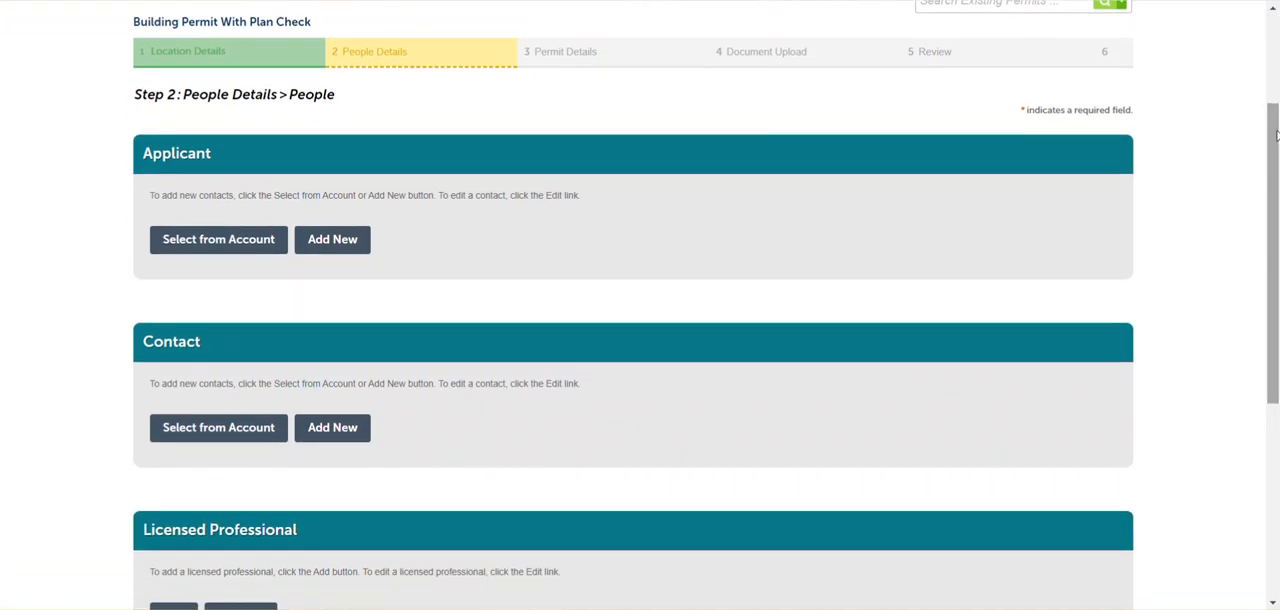
left_click(200, 245)
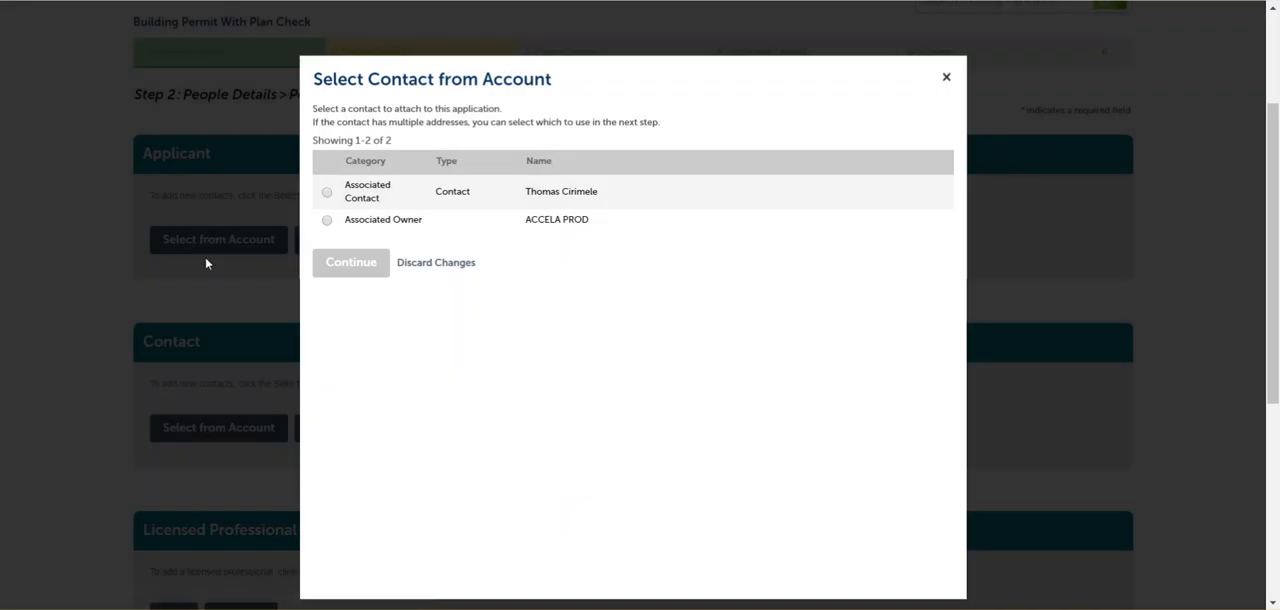
left_click(326, 194)
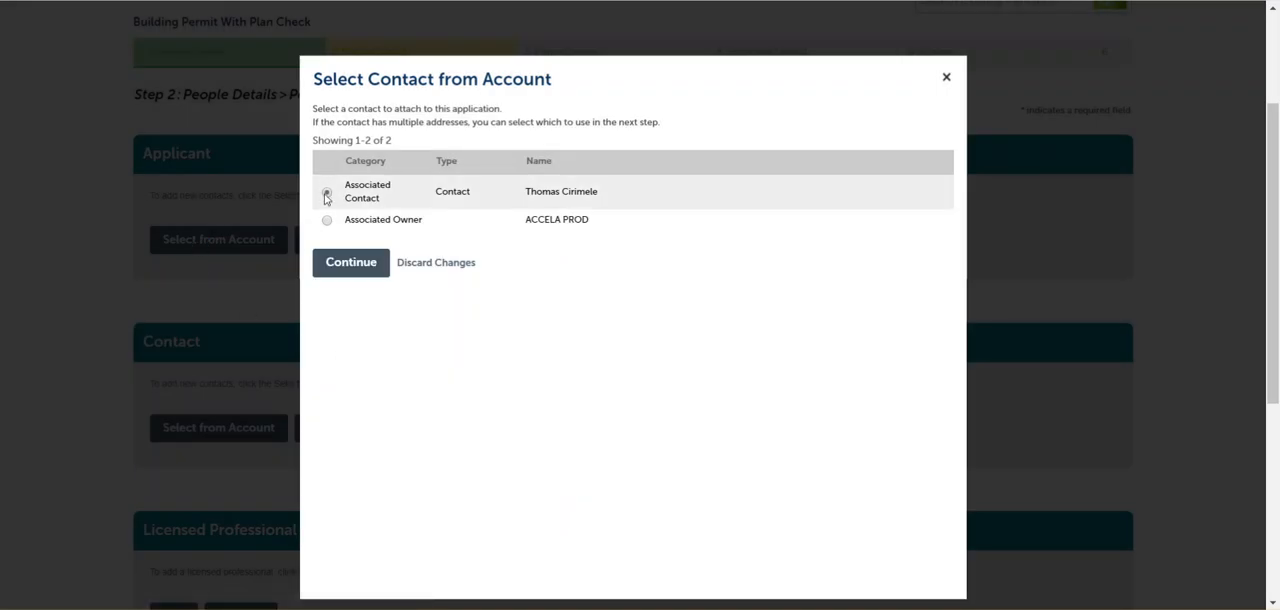
left_click(348, 264)
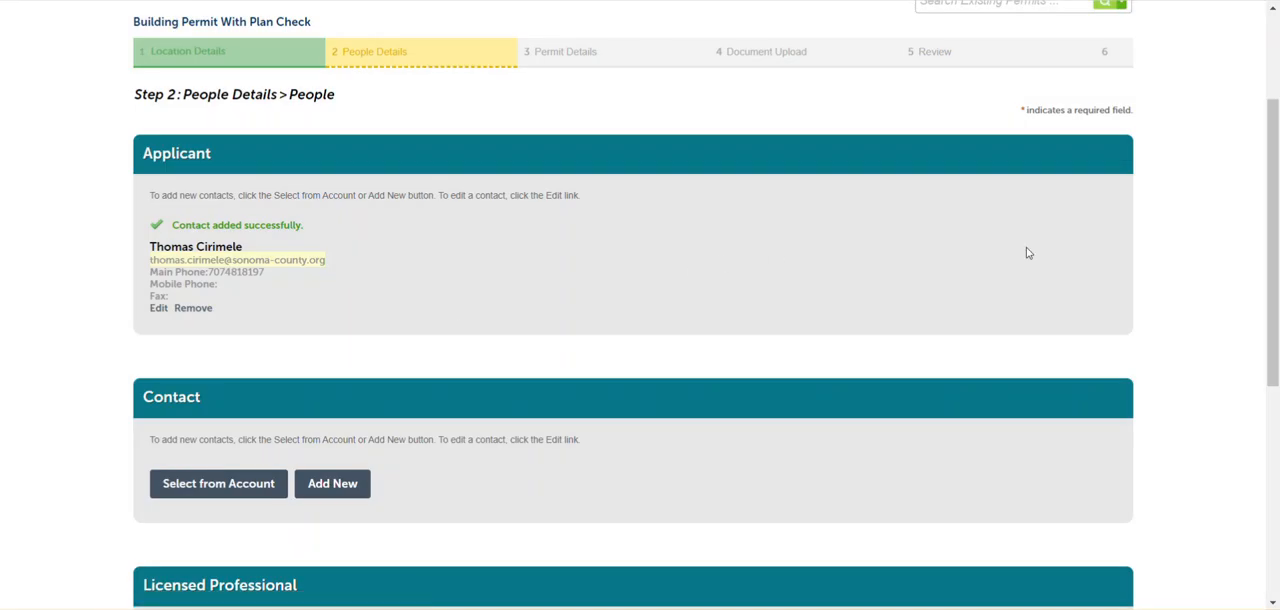
Add the licensed professional by looking up the Contractor license type with its state license number, and continue to Permit Details
left_click_drag(1275, 142, 1276, 238)
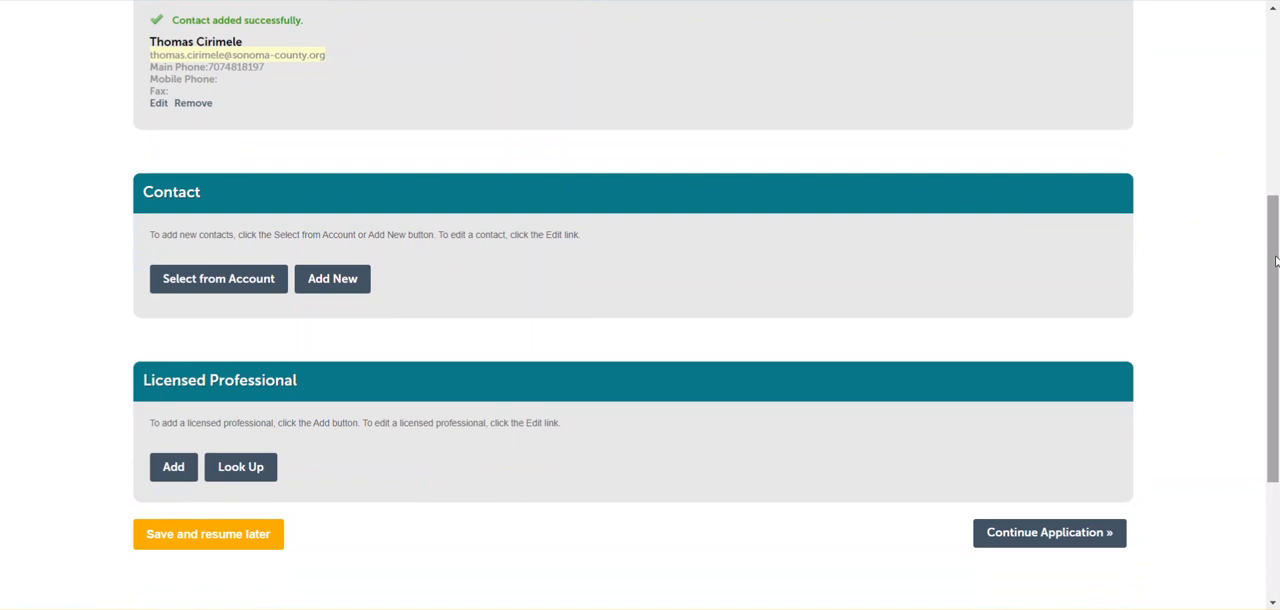
left_click_drag(1275, 261, 1275, 309)
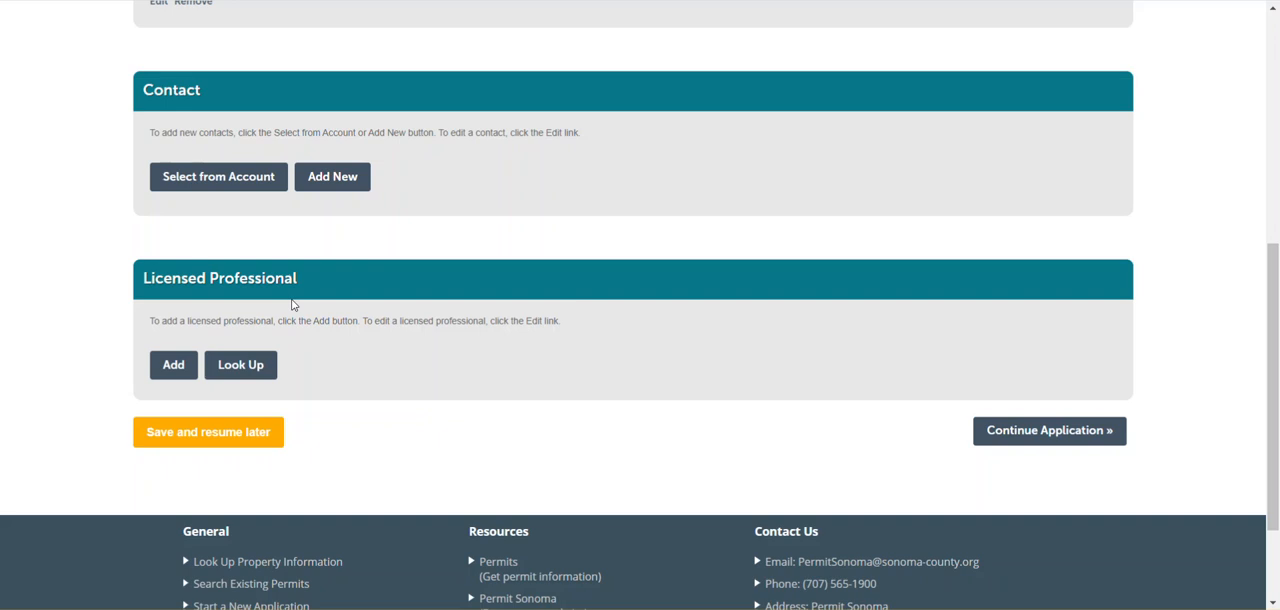
left_click(247, 370)
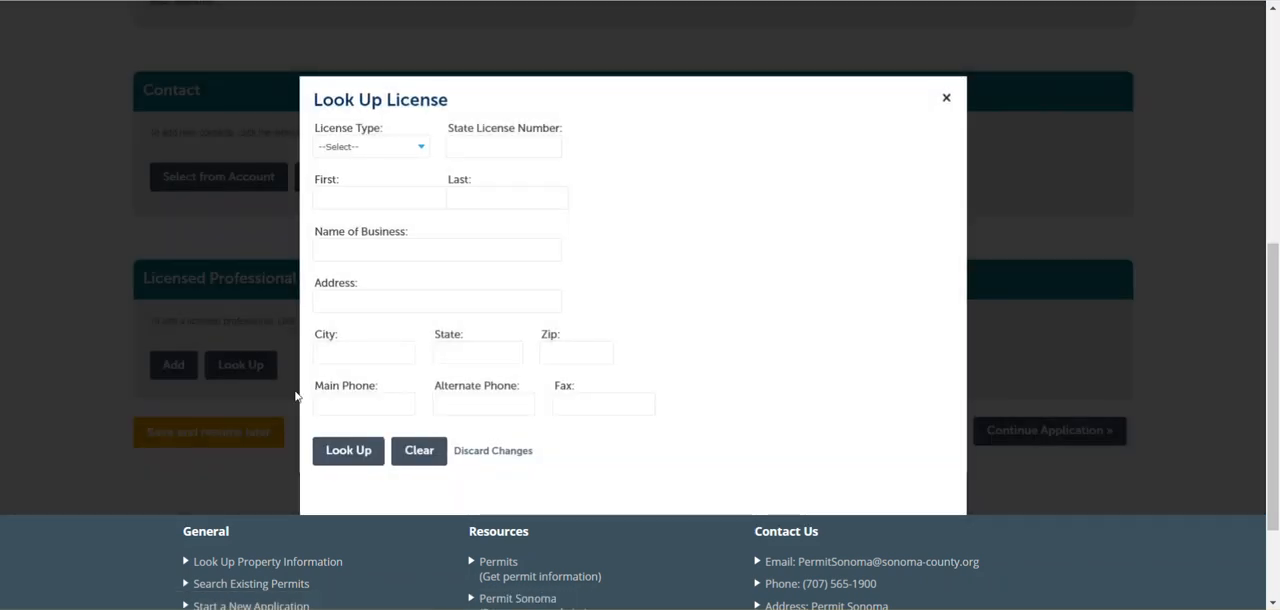
left_click(420, 148)
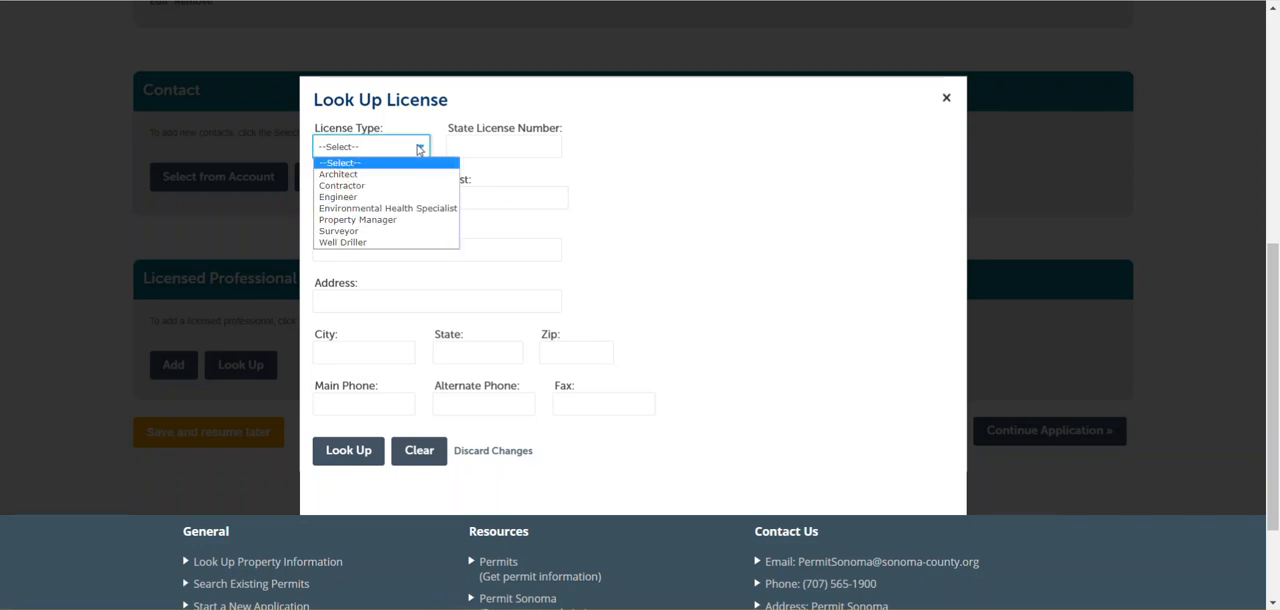
left_click(345, 185)
left_click(485, 148)
type("0000")
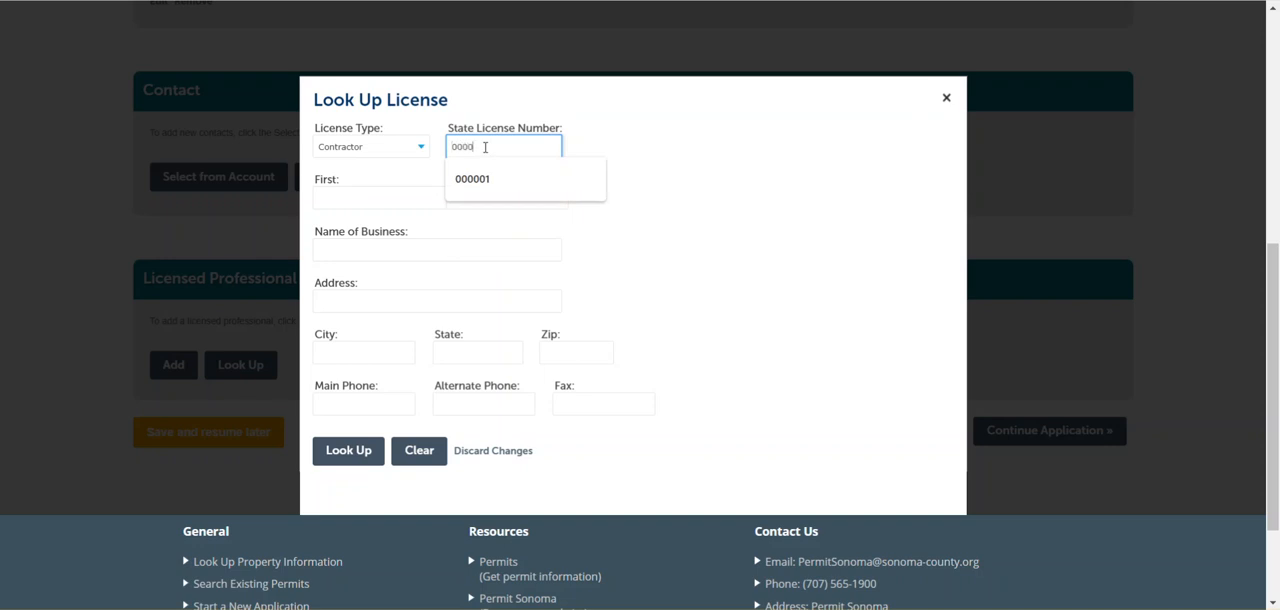
type("01")
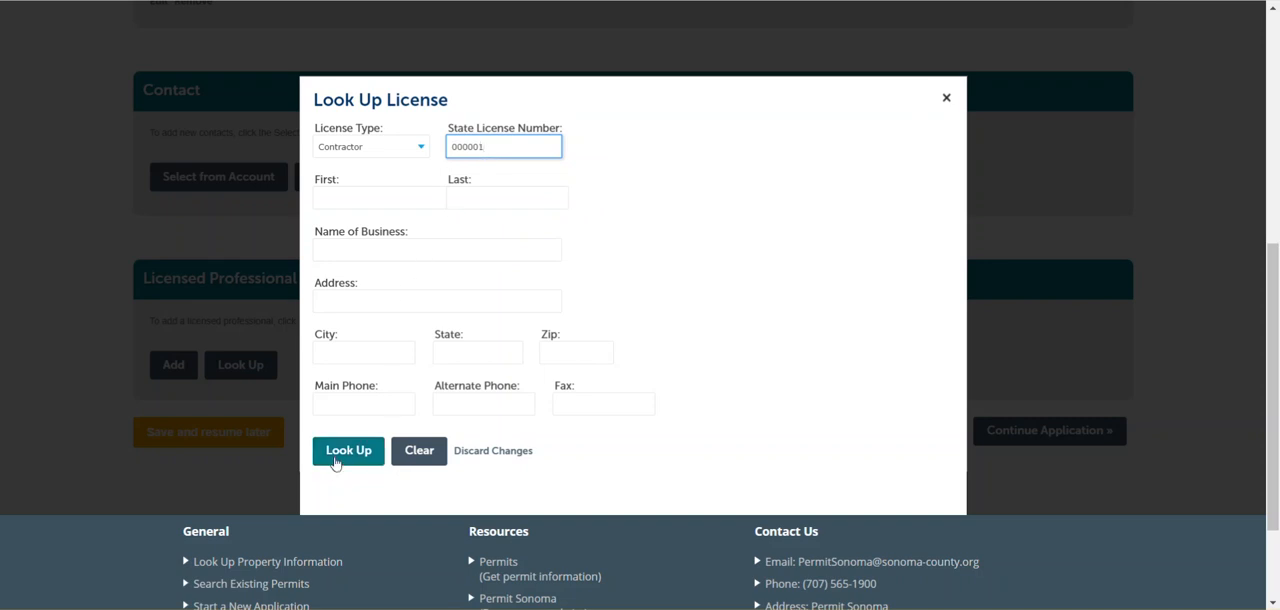
left_click(336, 463)
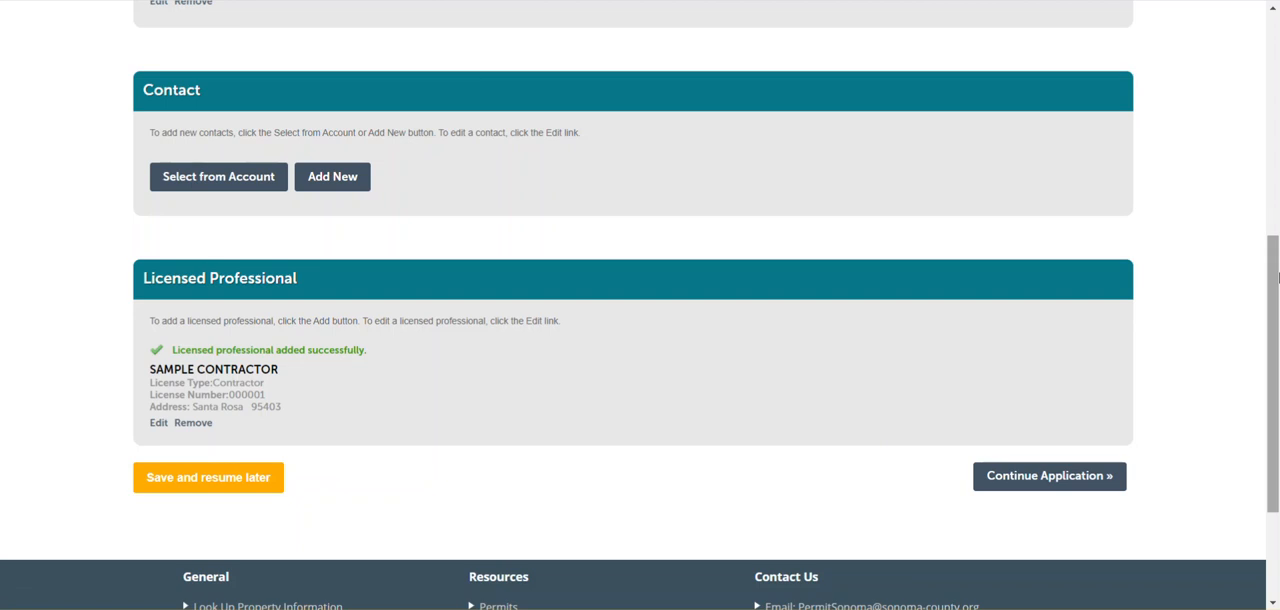
scroll(1278, 289, "down", 2)
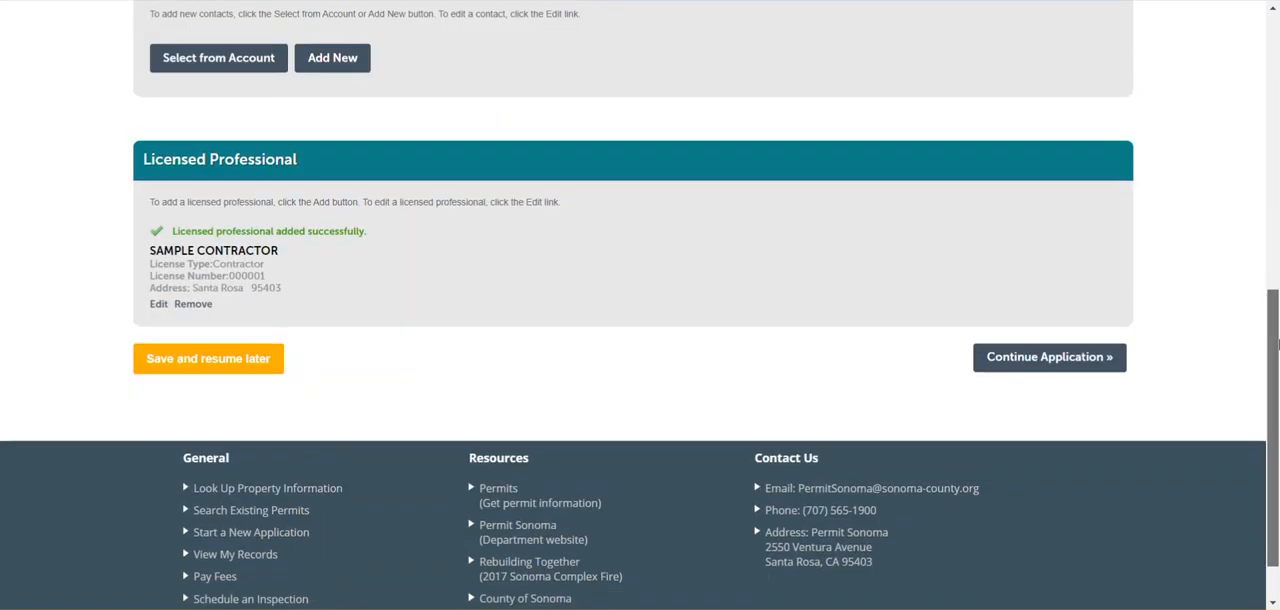
left_click(1034, 368)
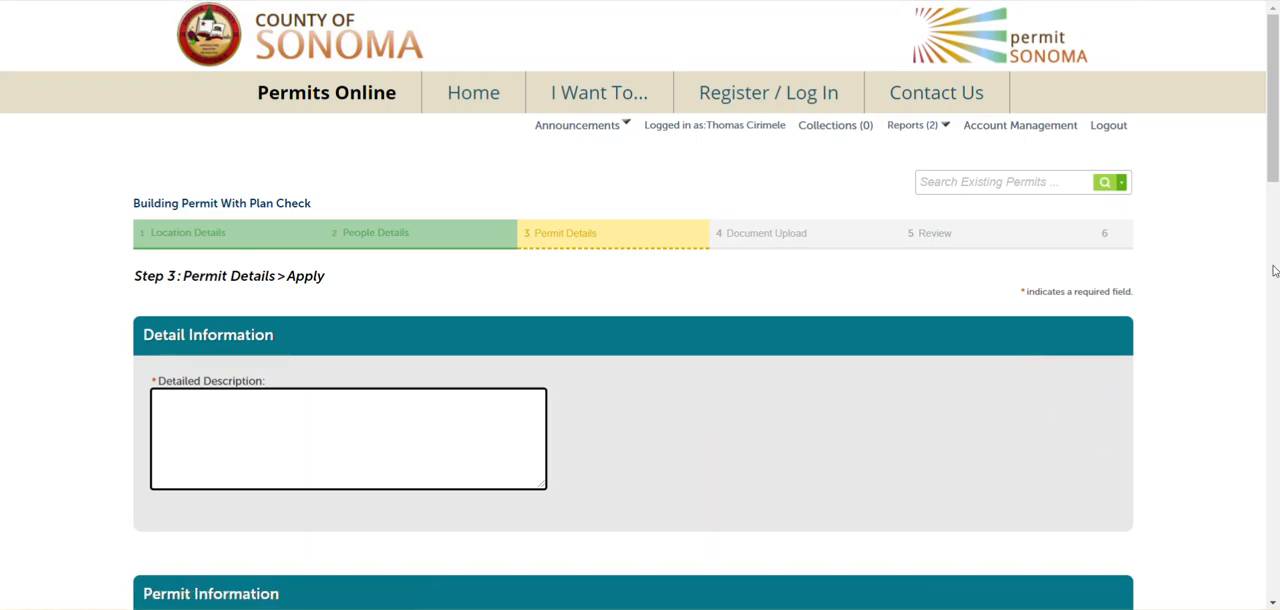
Enter "Sample Demonstration" as the detailed description of the permit
left_click_drag(1273, 52, 1273, 137)
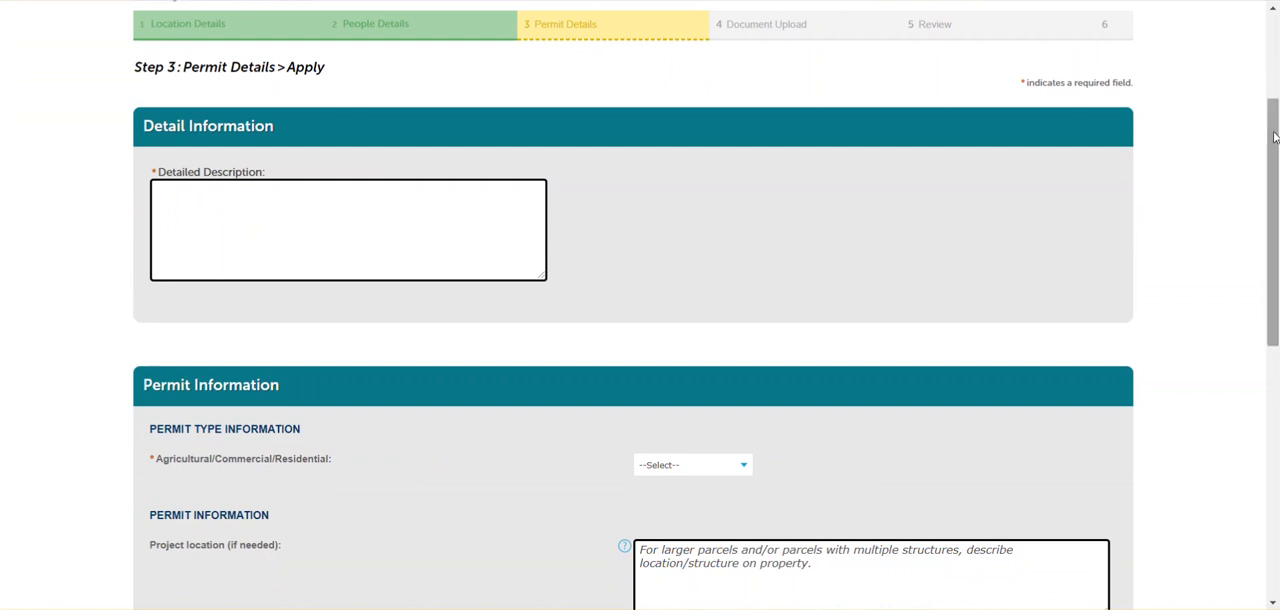
left_click(249, 190)
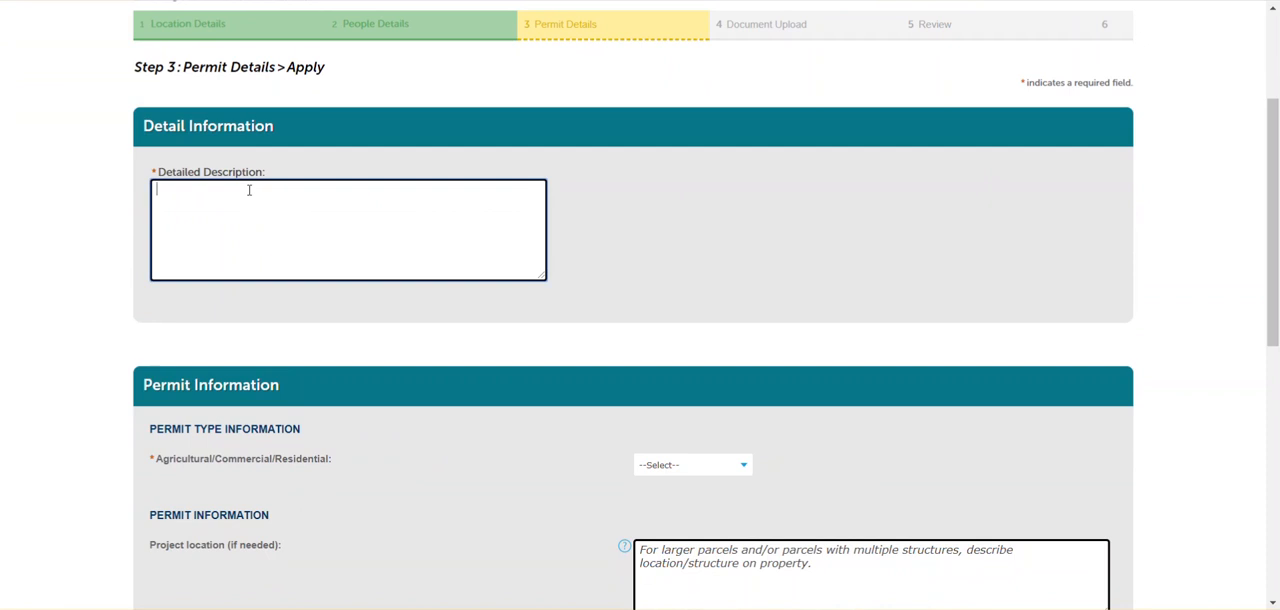
type("Sample Demonstration")
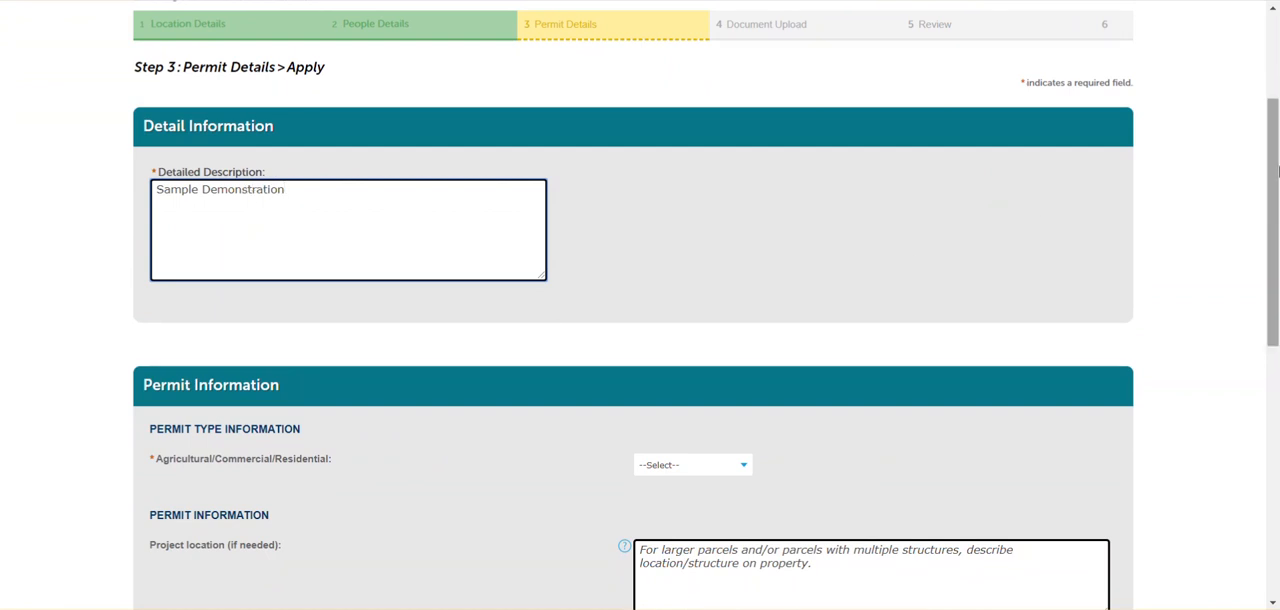
Set the permit type to Residential, leave the project location and owner-builder question as they are, and continue to Document Upload
scroll(1200, 320, "down", 2)
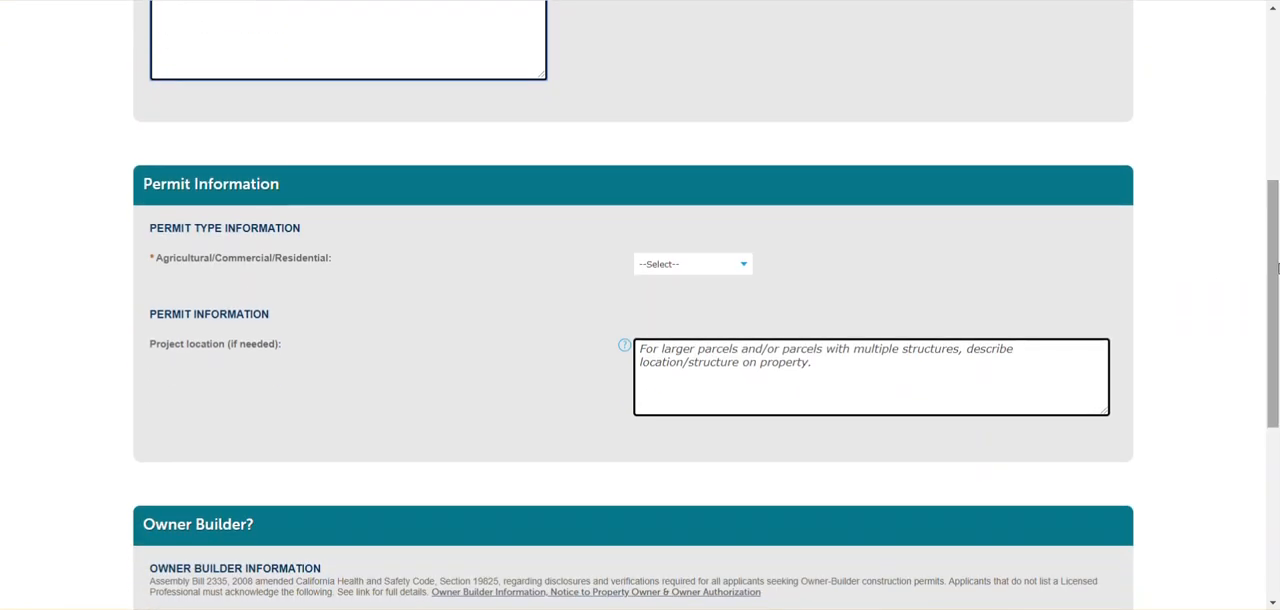
left_click(745, 264)
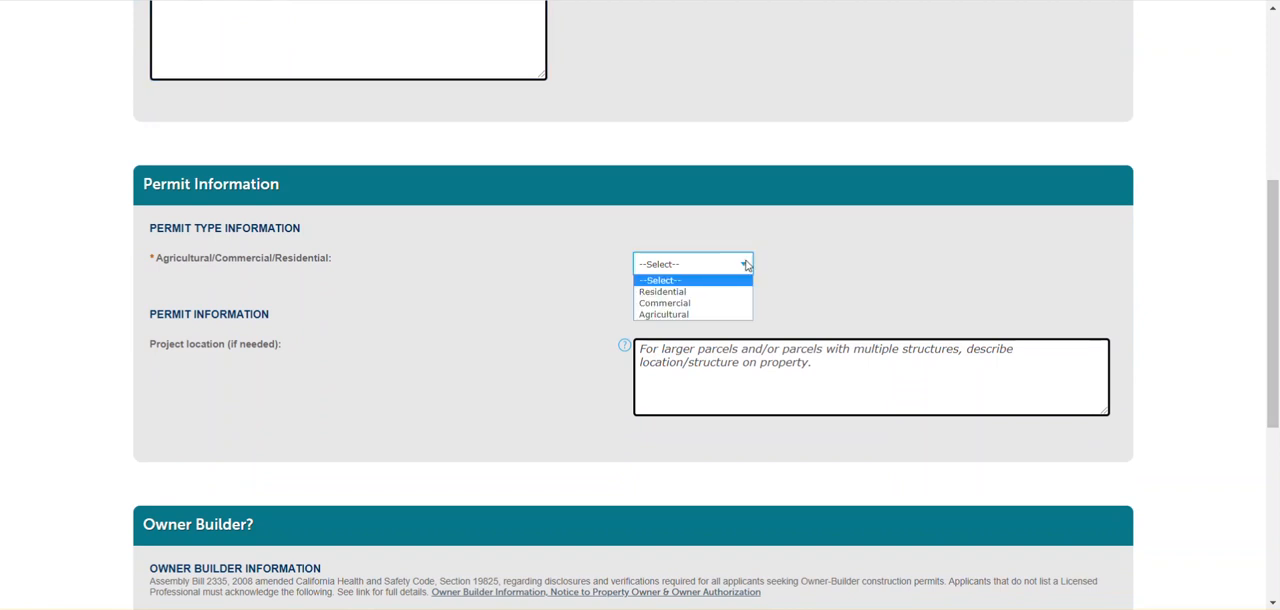
left_click(694, 292)
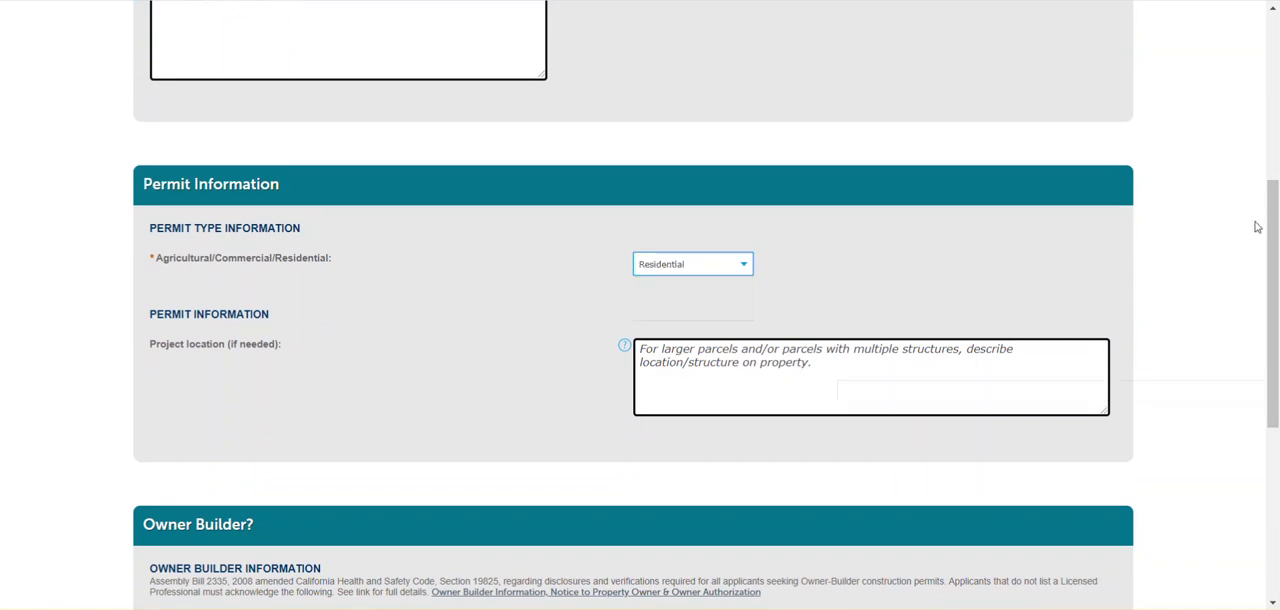
scroll(806, 327, "down", 1)
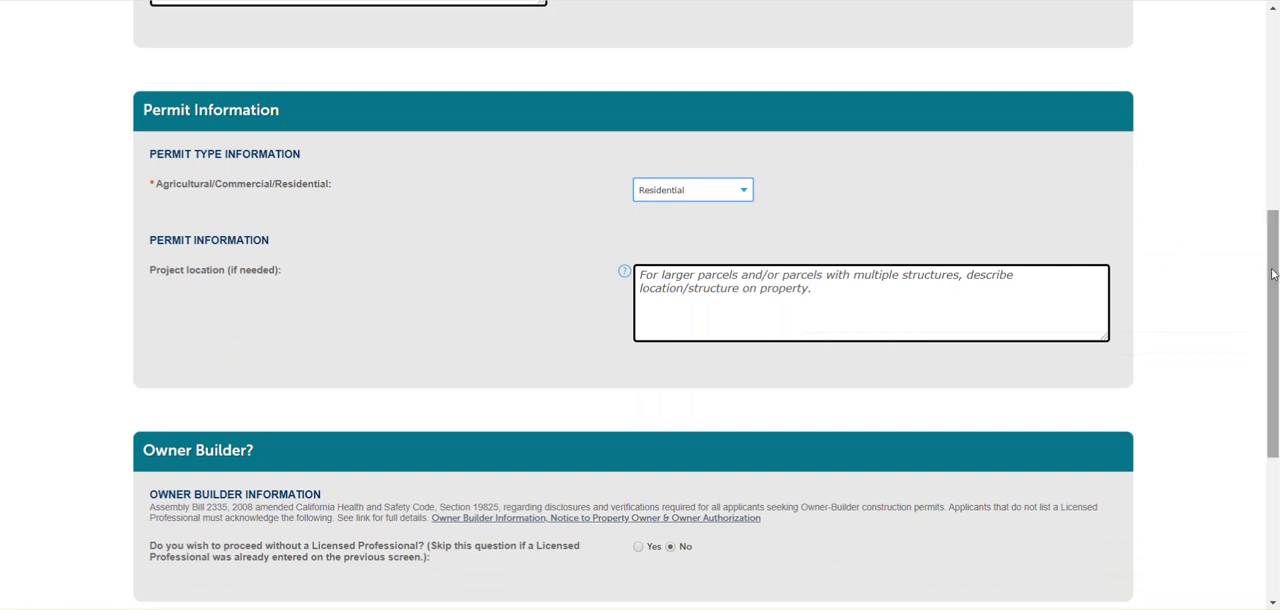
left_click_drag(1274, 276, 1276, 358)
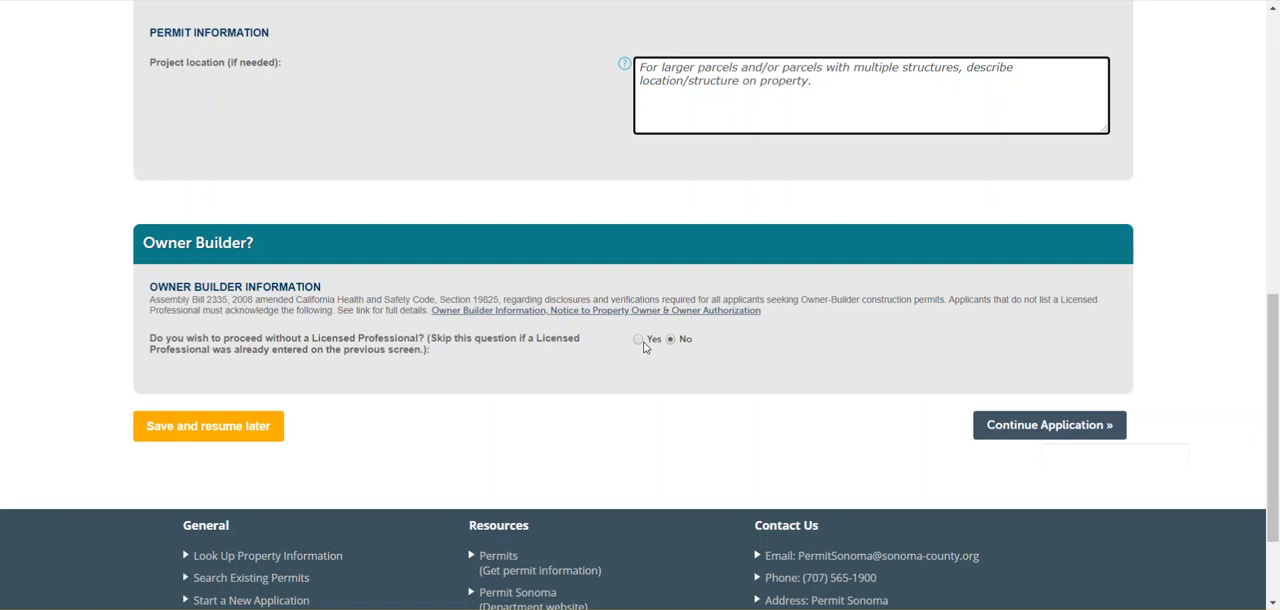
left_click(1046, 430)
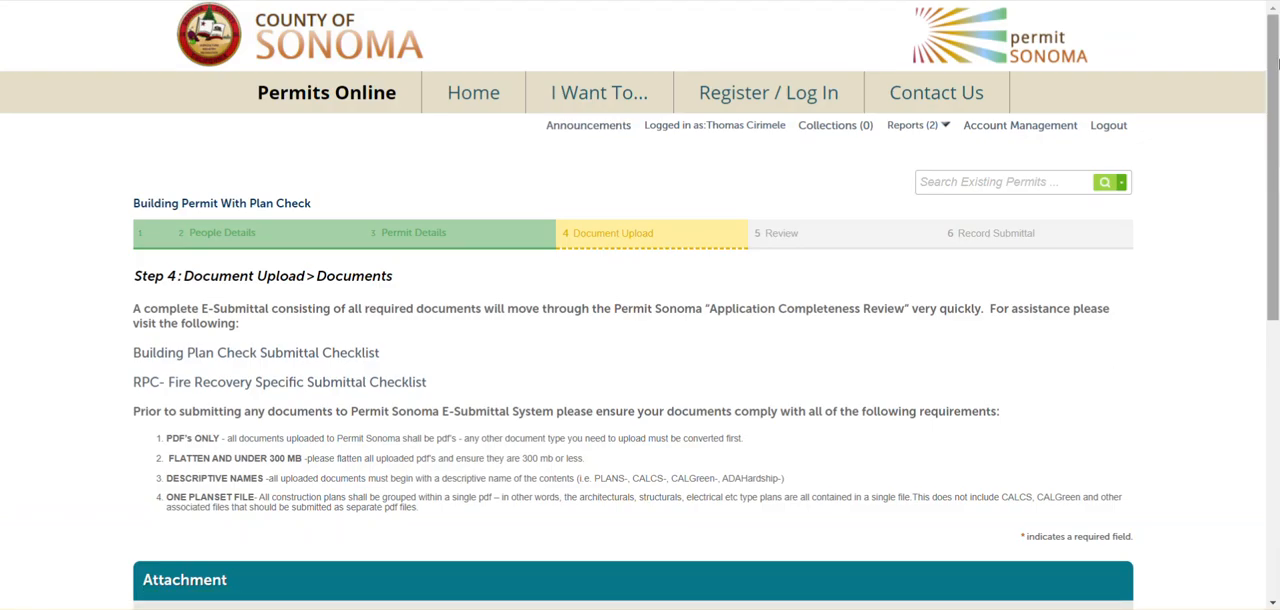
Upload the 063-081-024 solar plan PDF as an attachment to the application
left_click_drag(1273, 70, 1270, 225)
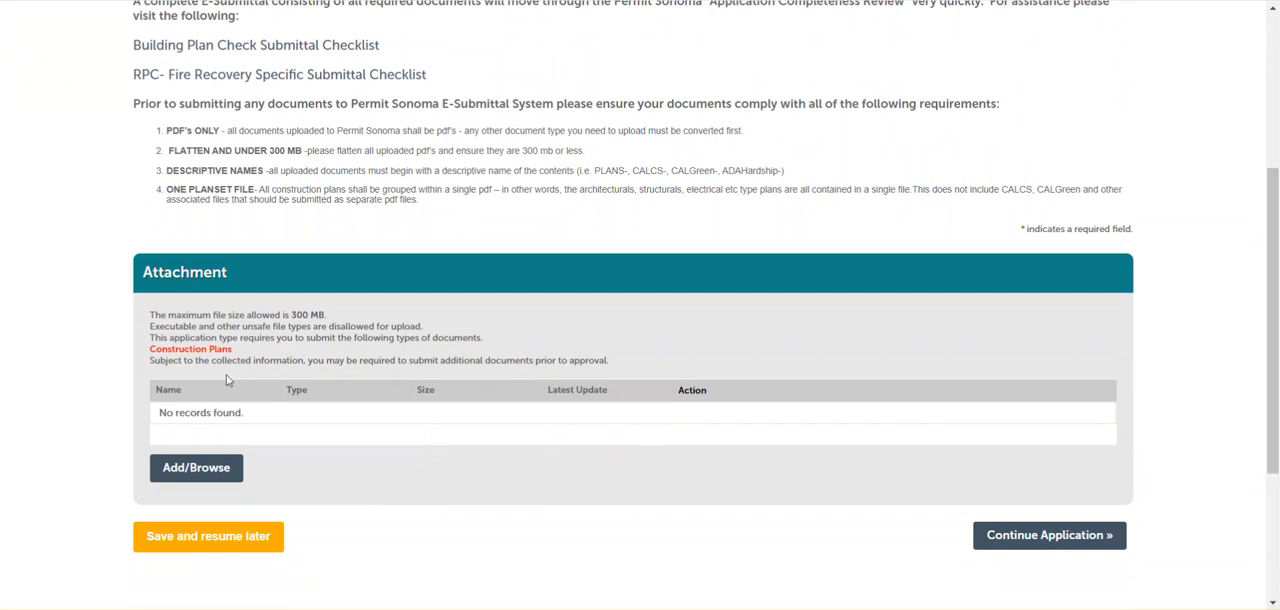
left_click(203, 470)
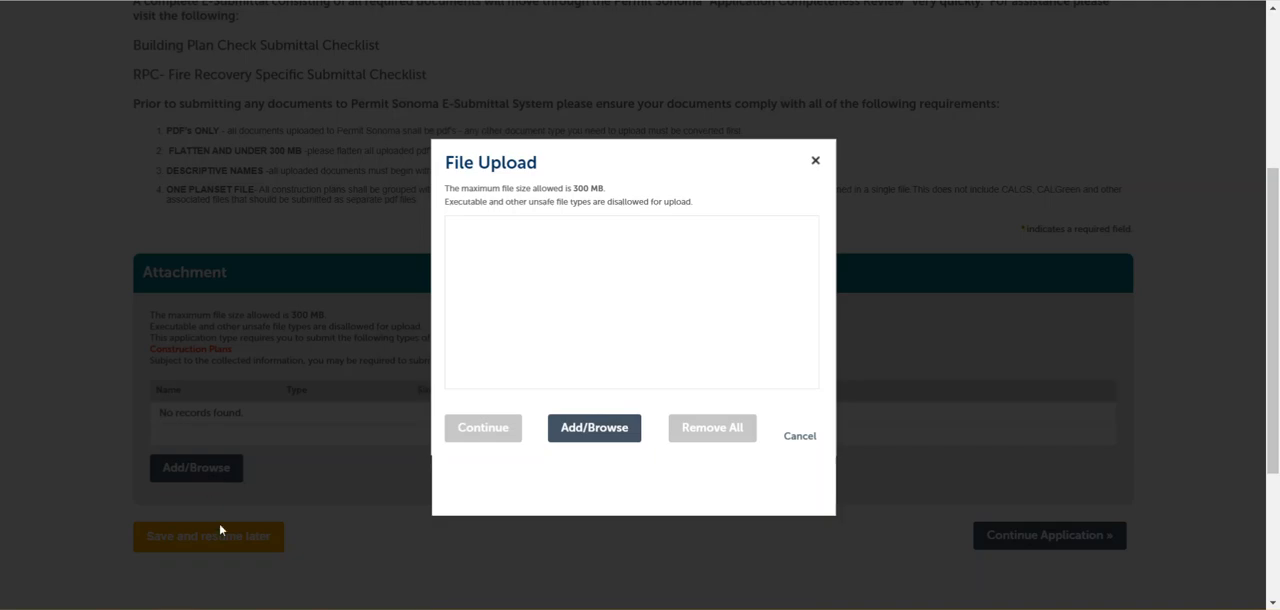
left_click(589, 429)
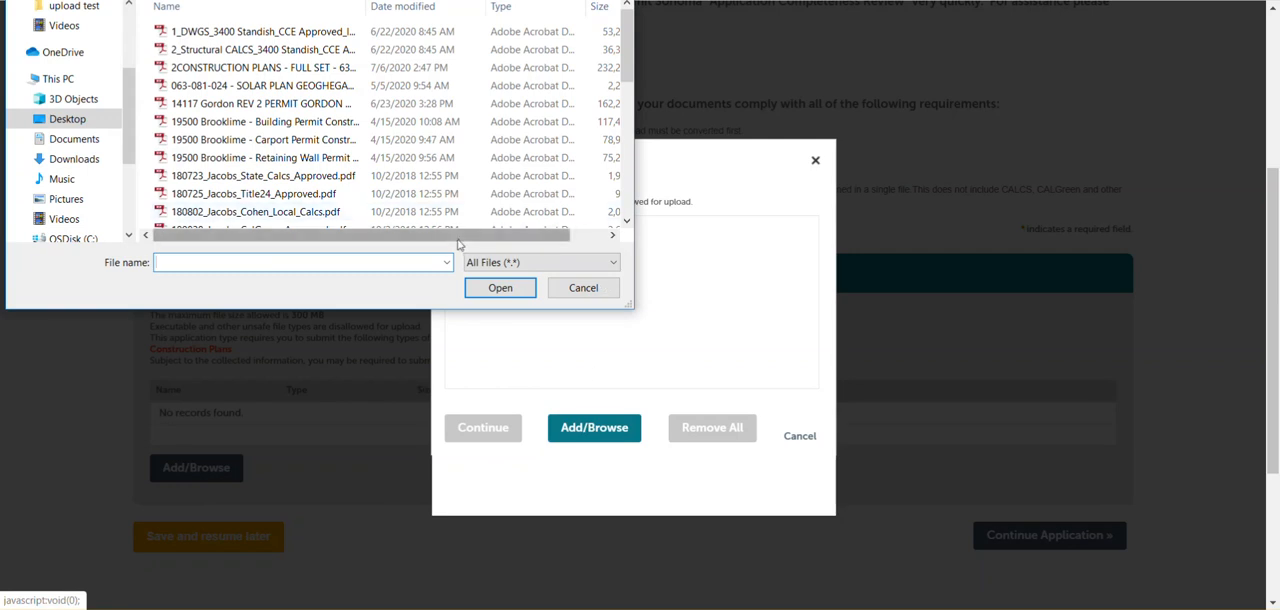
left_click_drag(460, 240, 497, 242)
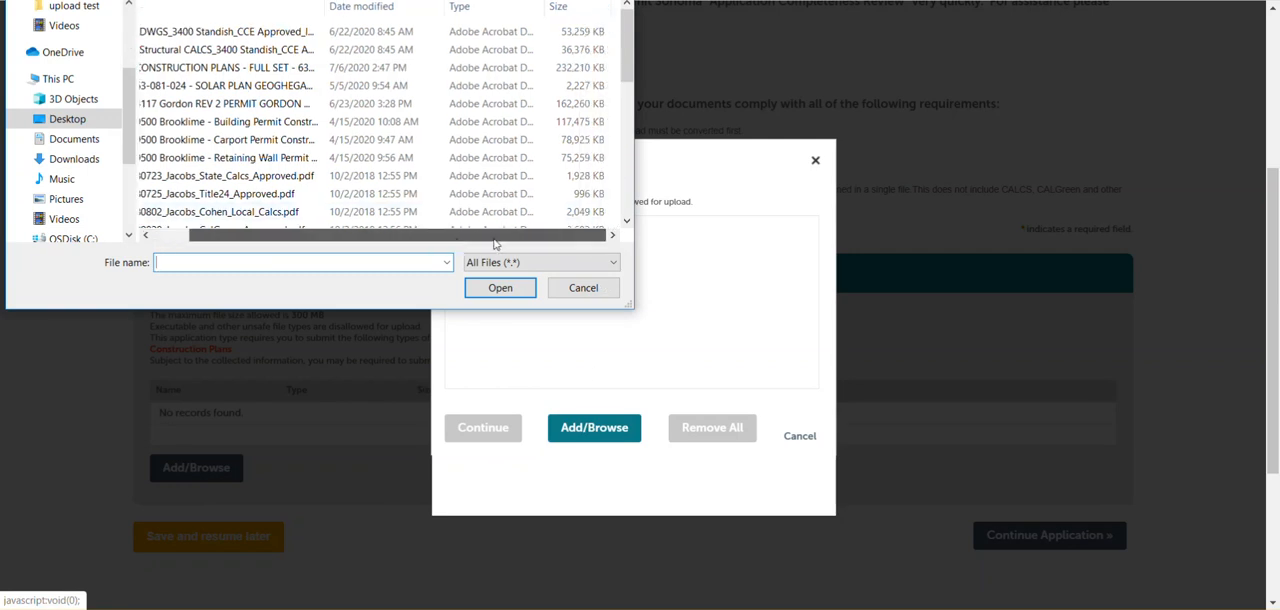
double_click(250, 88)
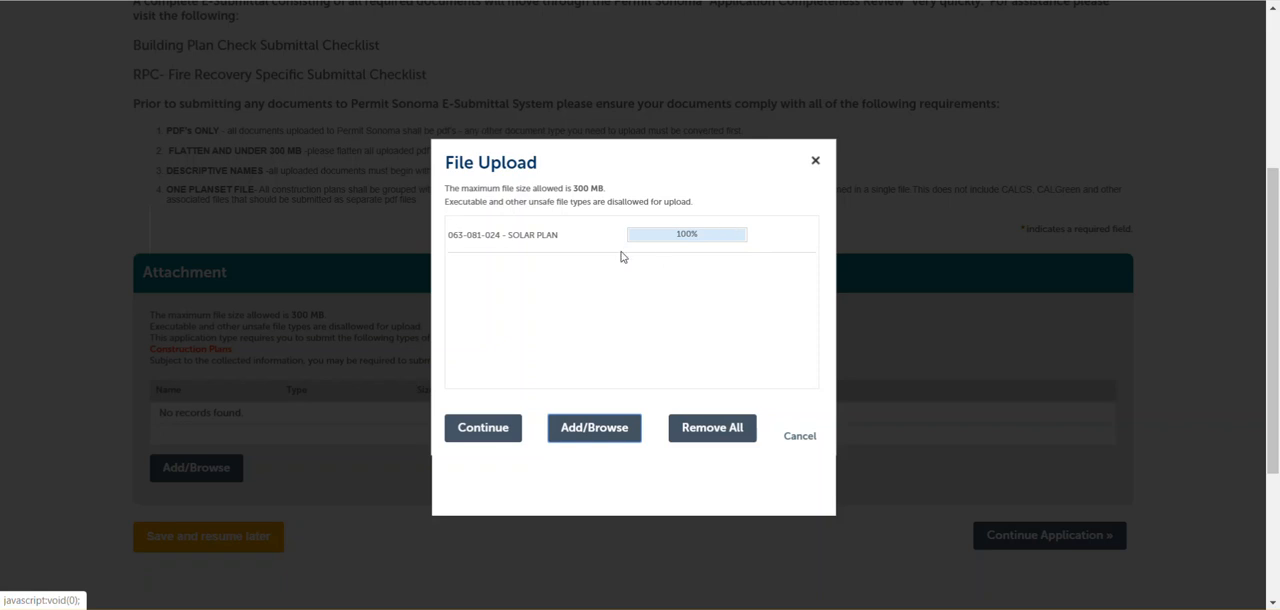
left_click(474, 435)
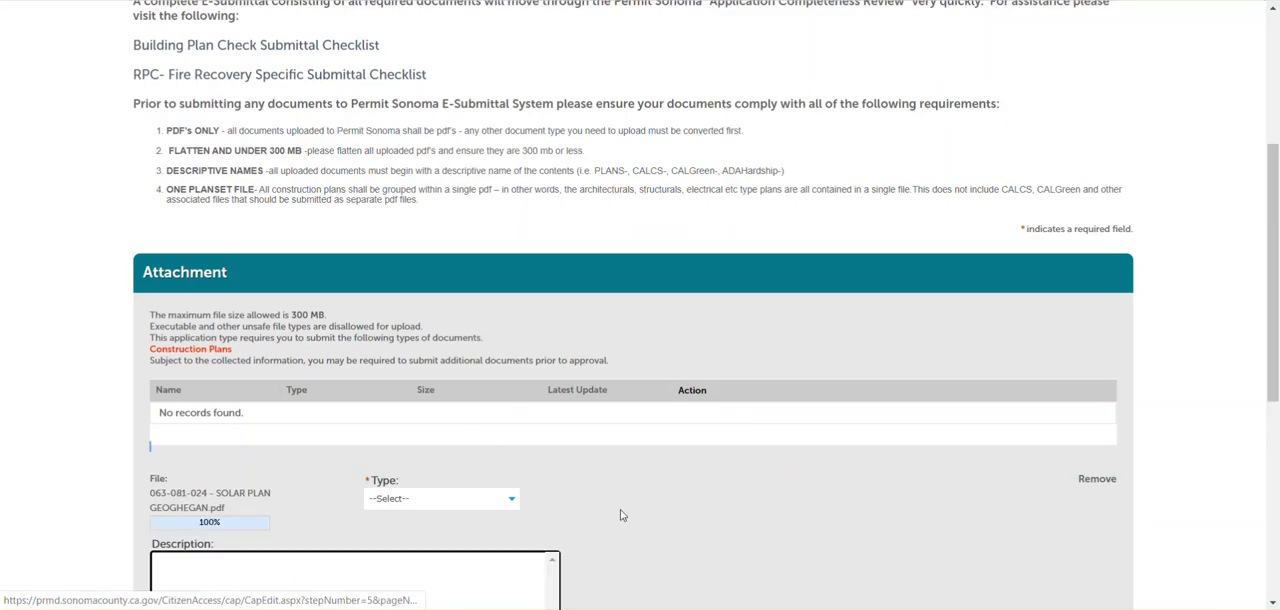
Classify the uploaded file as Construction Plans, describe it as "Construction Plans" and save the attachment
left_click_drag(1274, 188, 1276, 287)
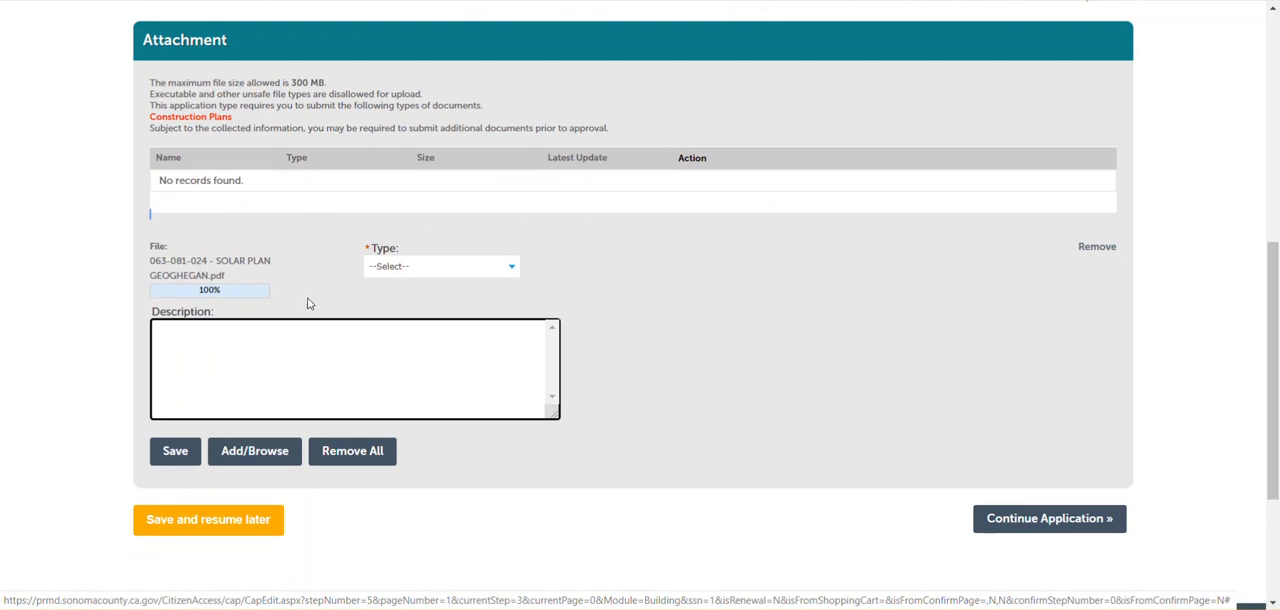
left_click(510, 270)
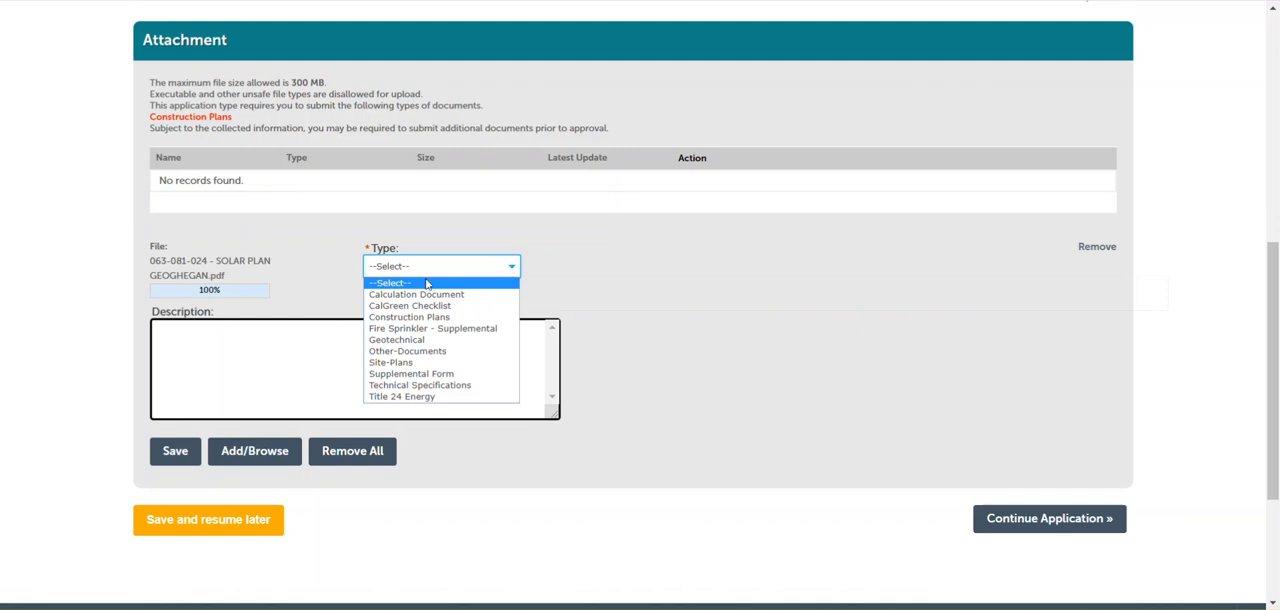
left_click(413, 320)
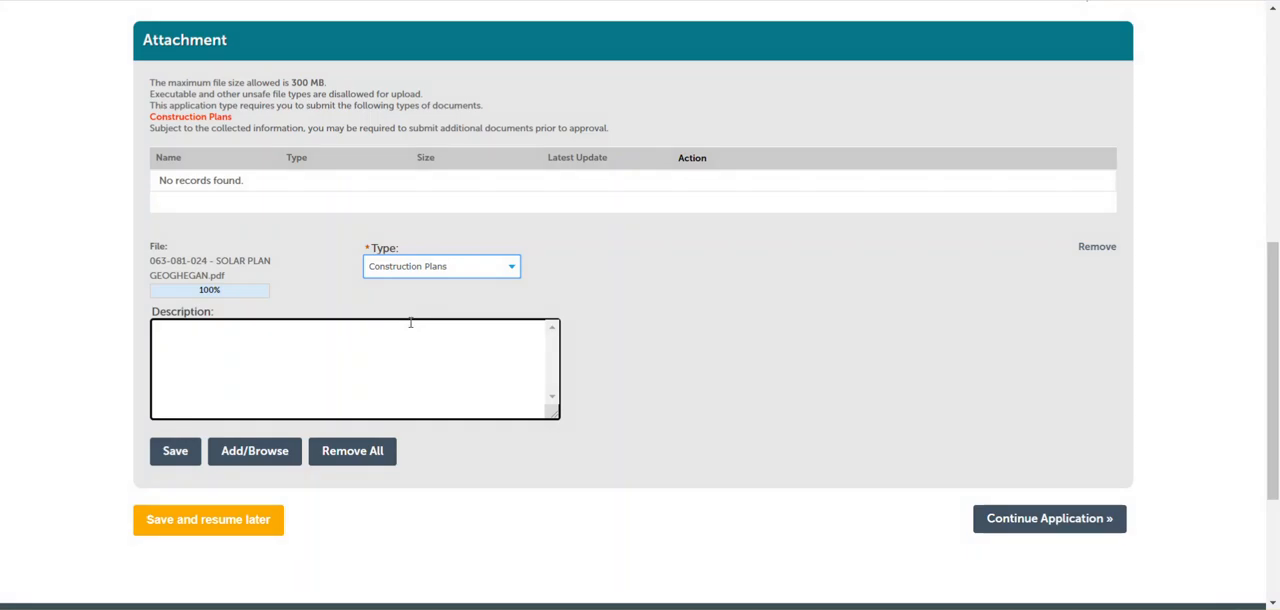
left_click(231, 362)
type("Cons")
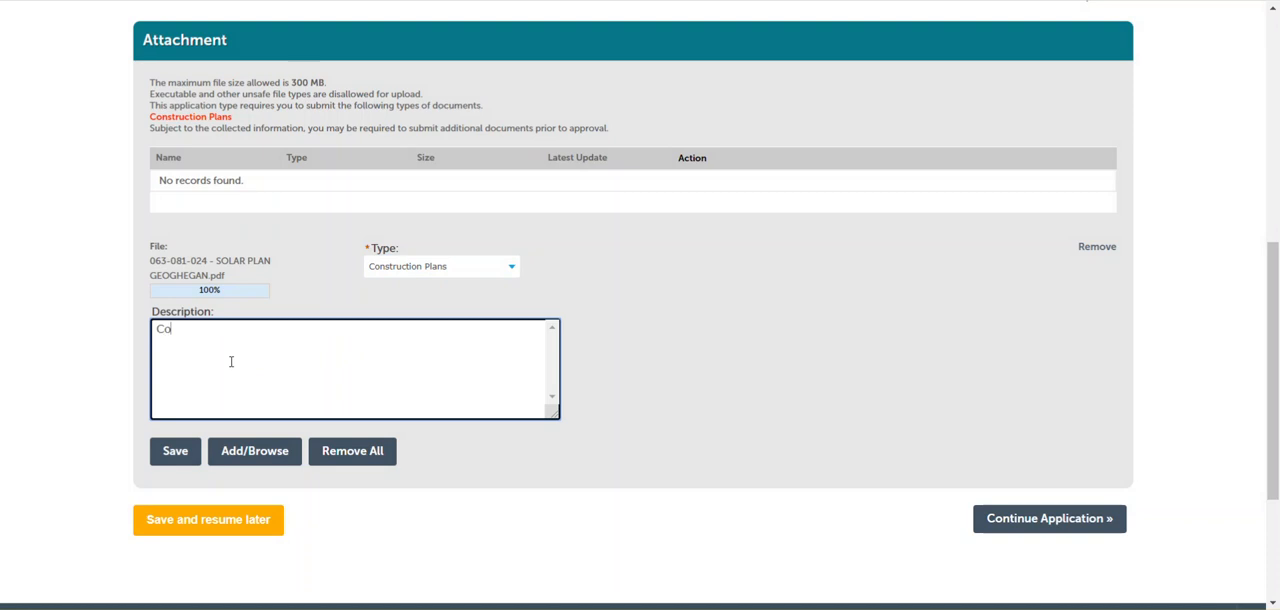
type("truction Plans")
left_click(176, 451)
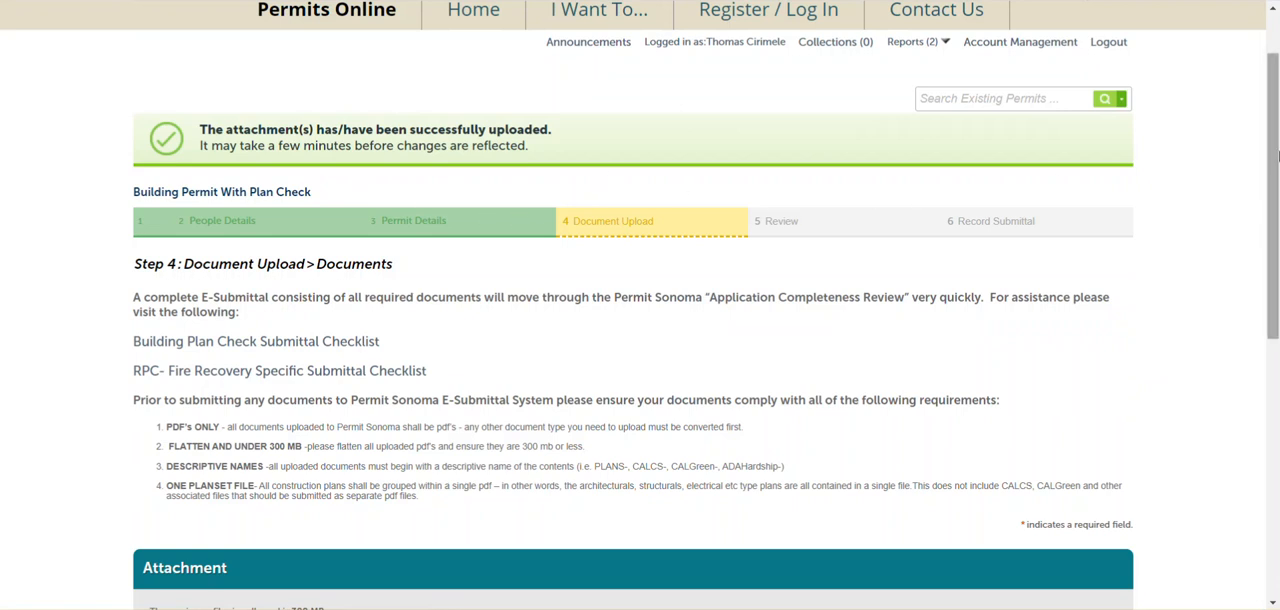
Continue to the Review page, check the entered information through to the attachment, and continue the application to Record Submittal
left_click_drag(1273, 137, 1277, 320)
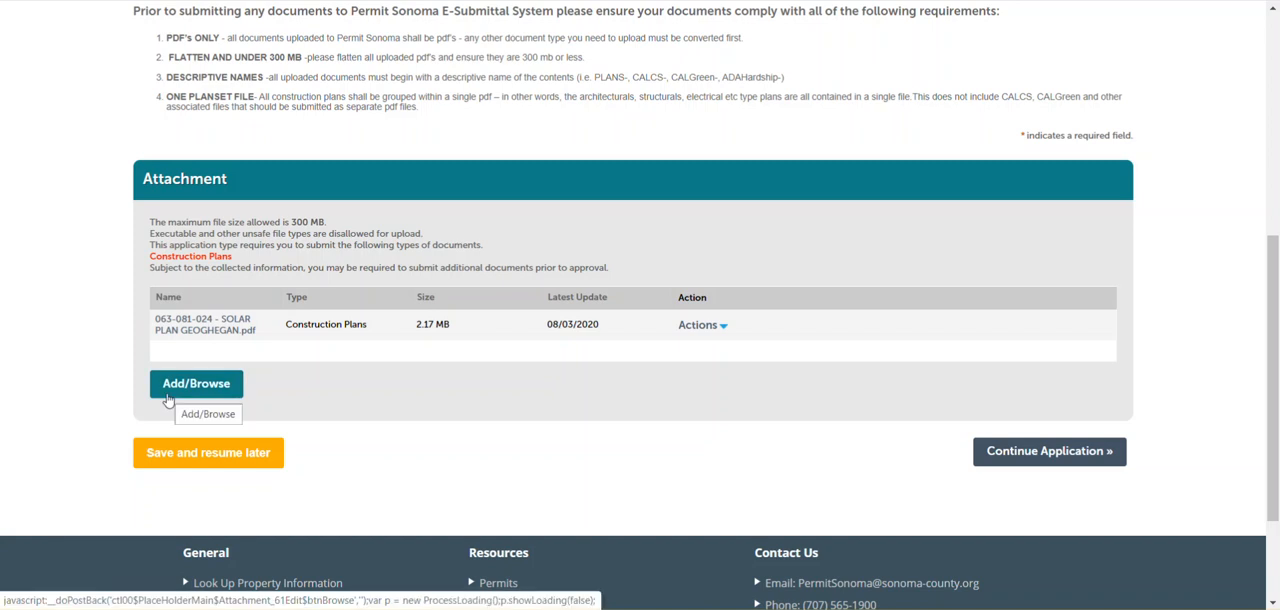
left_click(1064, 455)
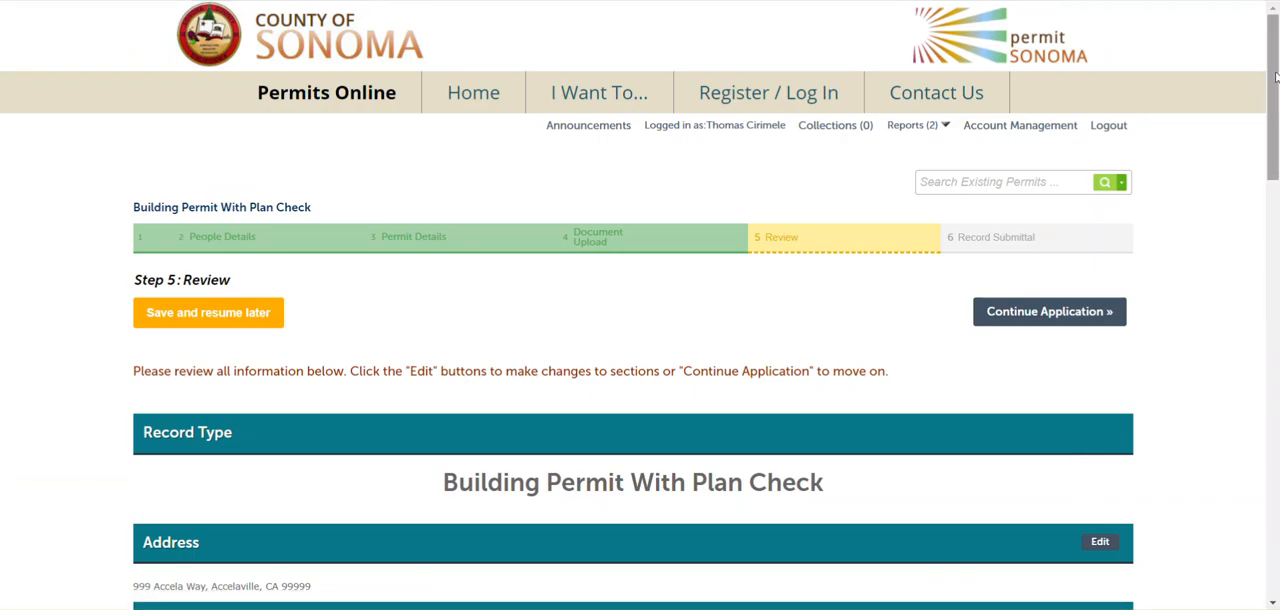
left_click_drag(1274, 76, 1276, 200)
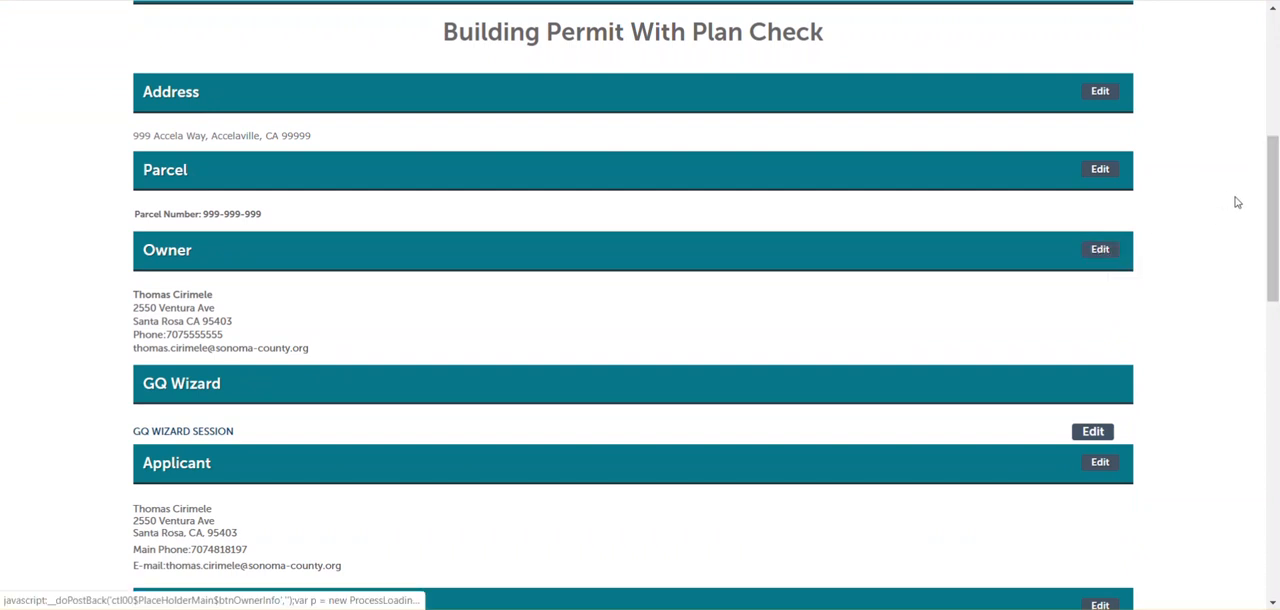
left_click_drag(1271, 178, 1276, 408)
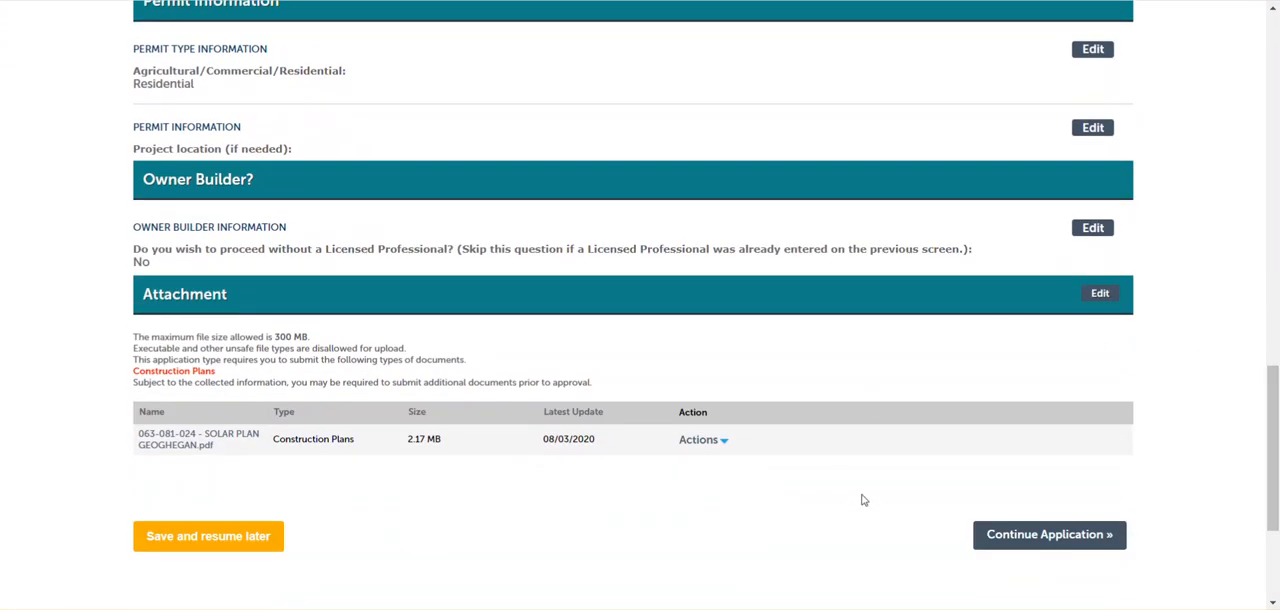
left_click(1060, 536)
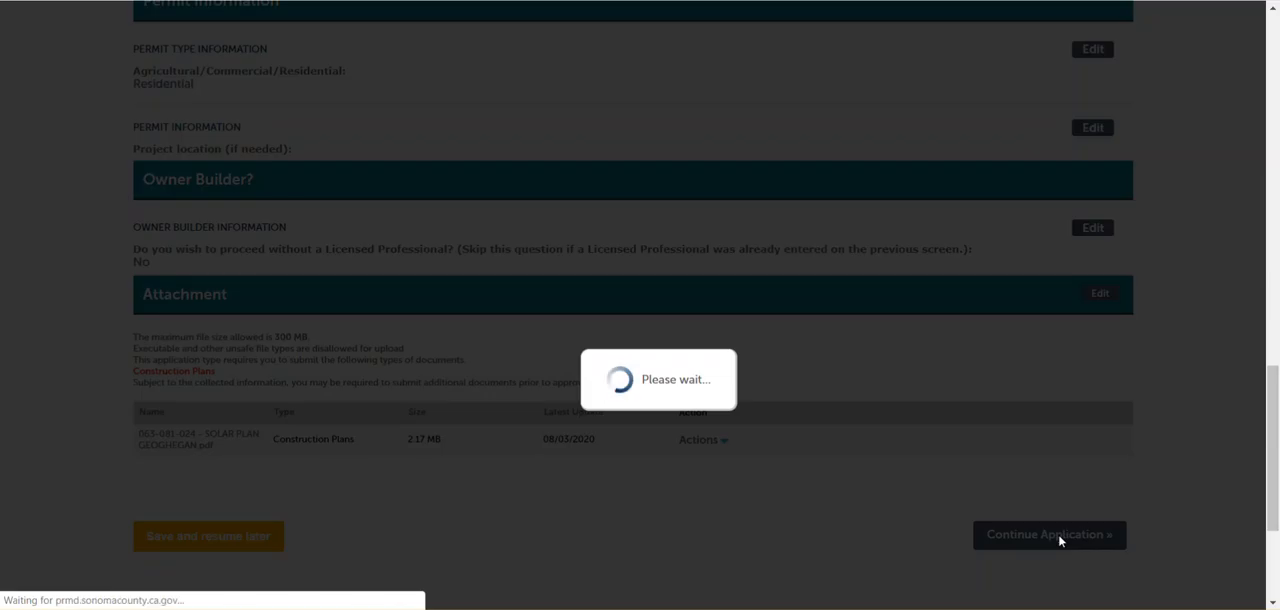